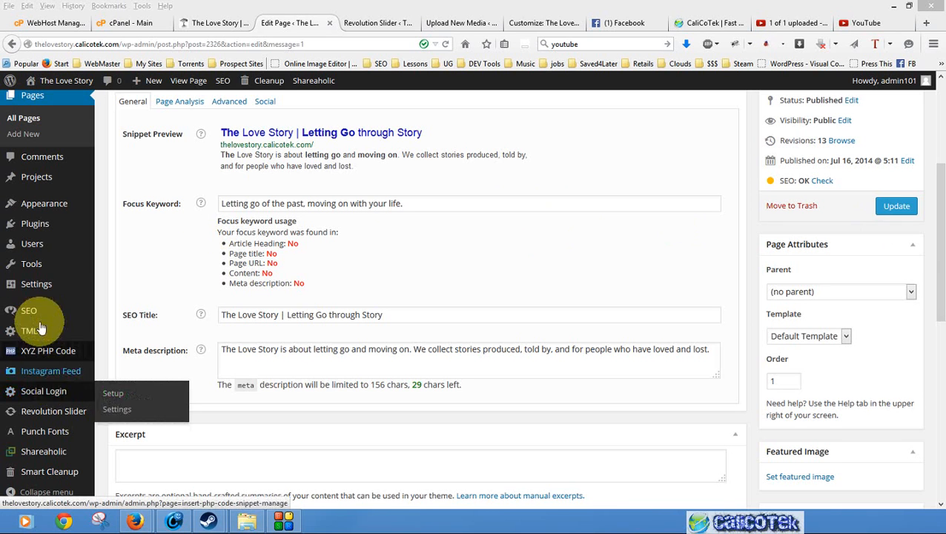
- Examine the page's snippet preview, focus keyword usage, SEO title and meta description in the WordPress SEO by Yoast section
mouse_move(10, 313)
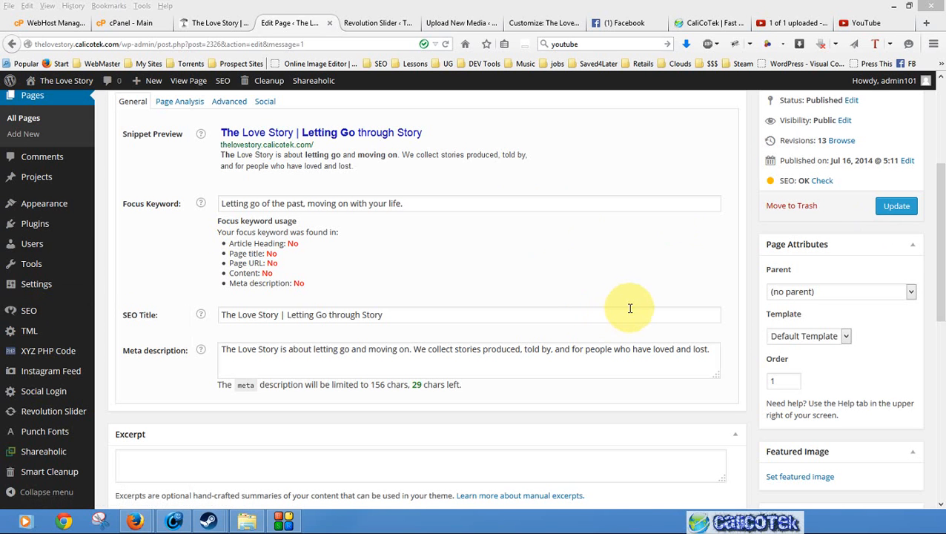
drag(941, 256, 940, 157)
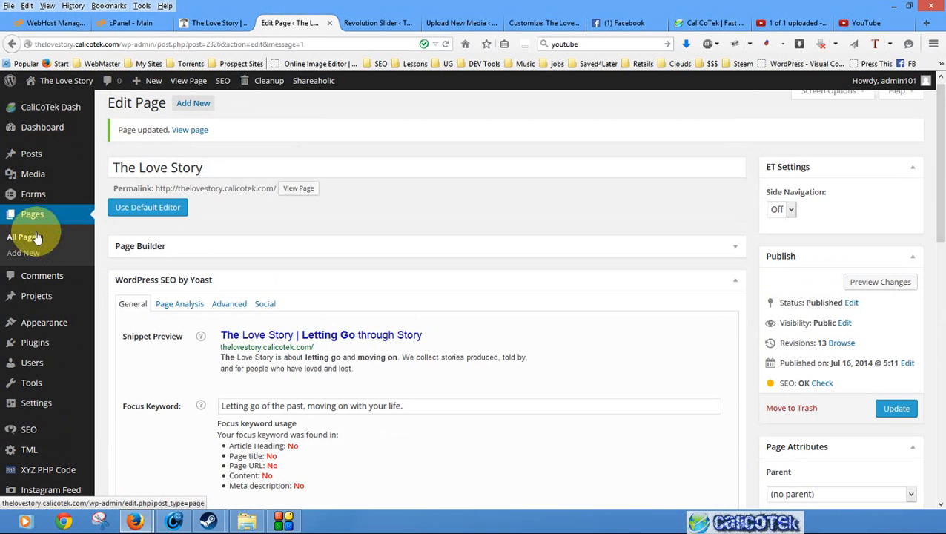
scroll(633, 400, down, 2)
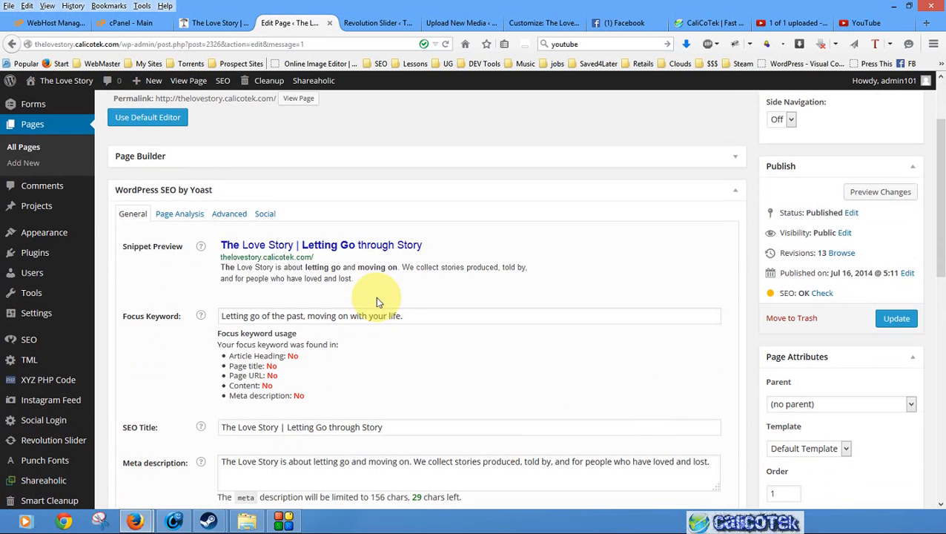
click(417, 316)
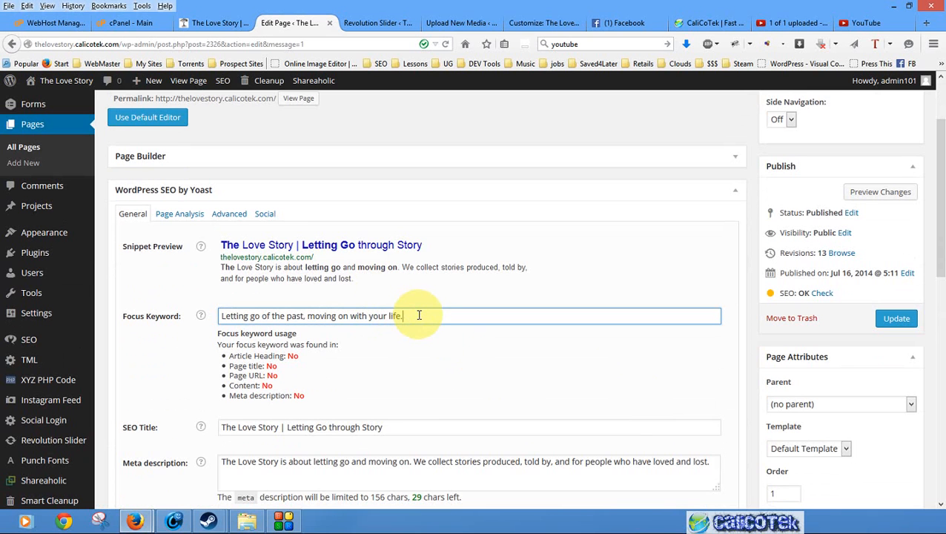
drag(416, 316, 220, 314)
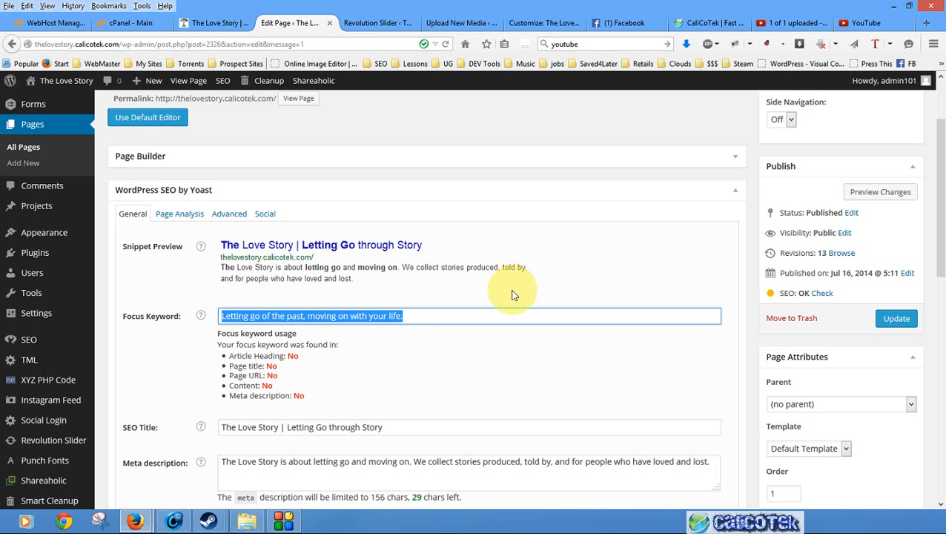
scroll(512, 295, down, 1)
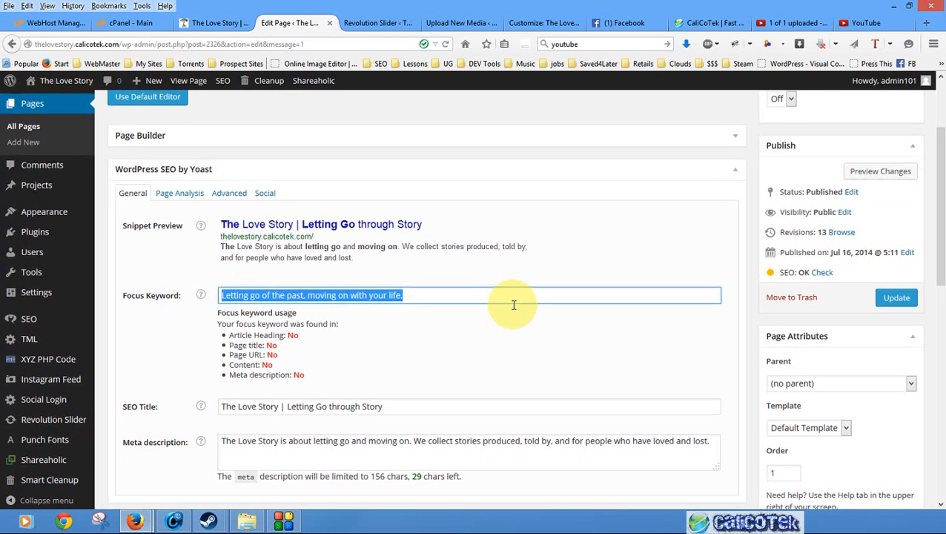
scroll(465, 400, down, 1)
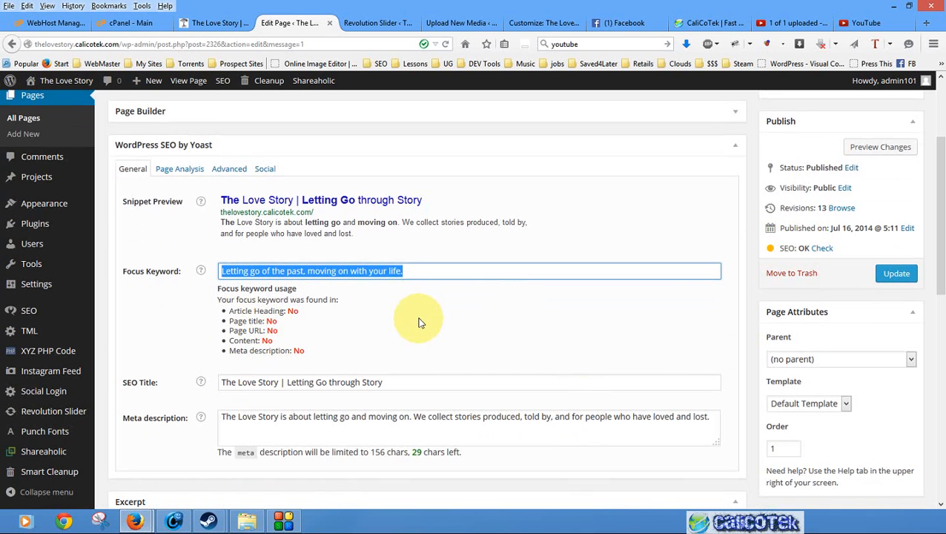
triple_click(407, 380)
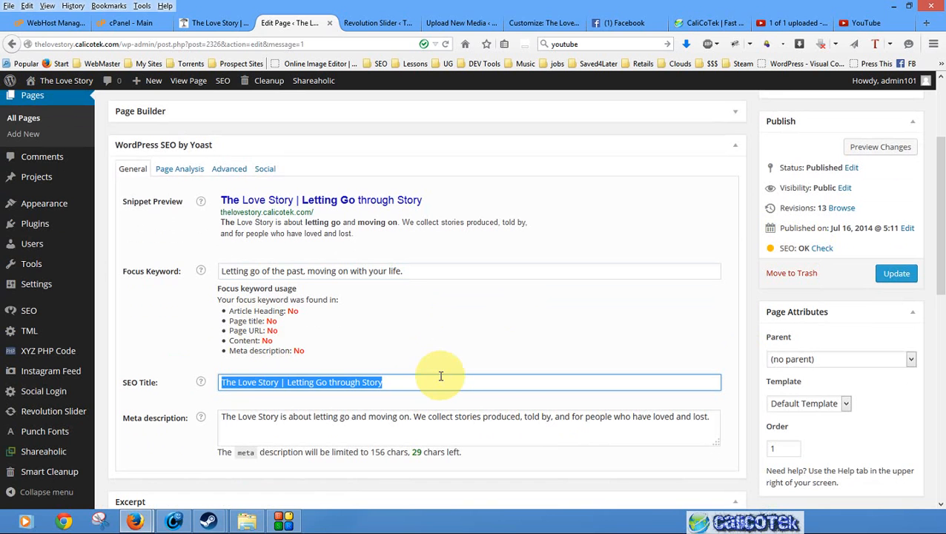
click(428, 381)
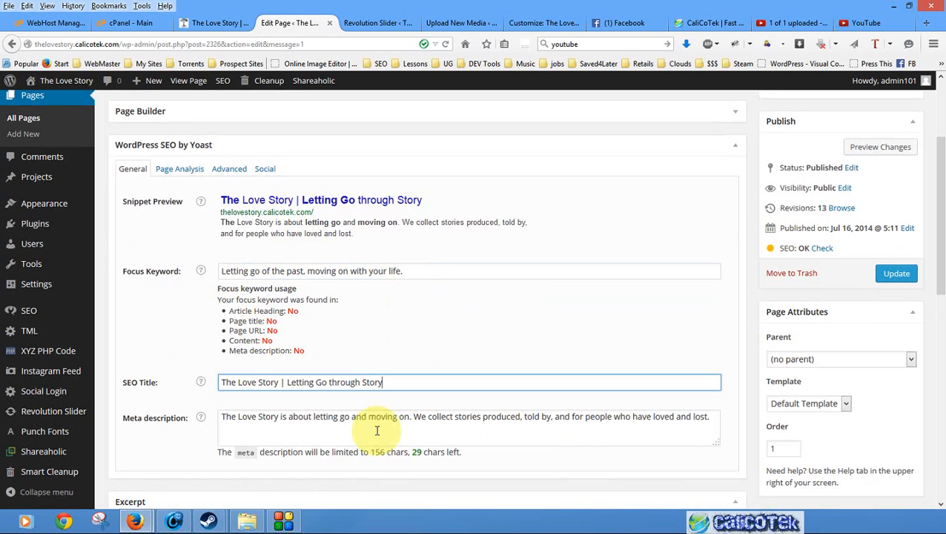
click(312, 417)
scroll(729, 237, up, 2)
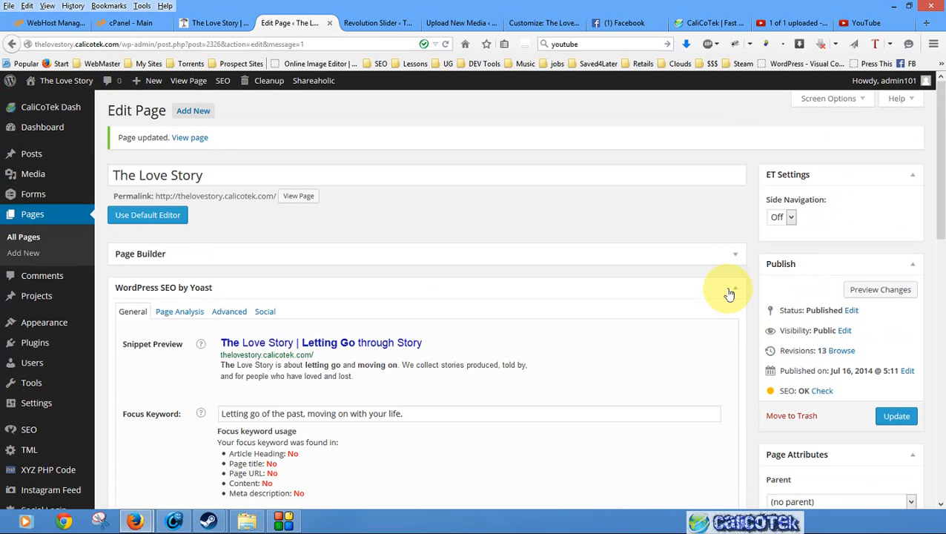
scroll(743, 316, down, 10)
scroll(744, 350, up, 7)
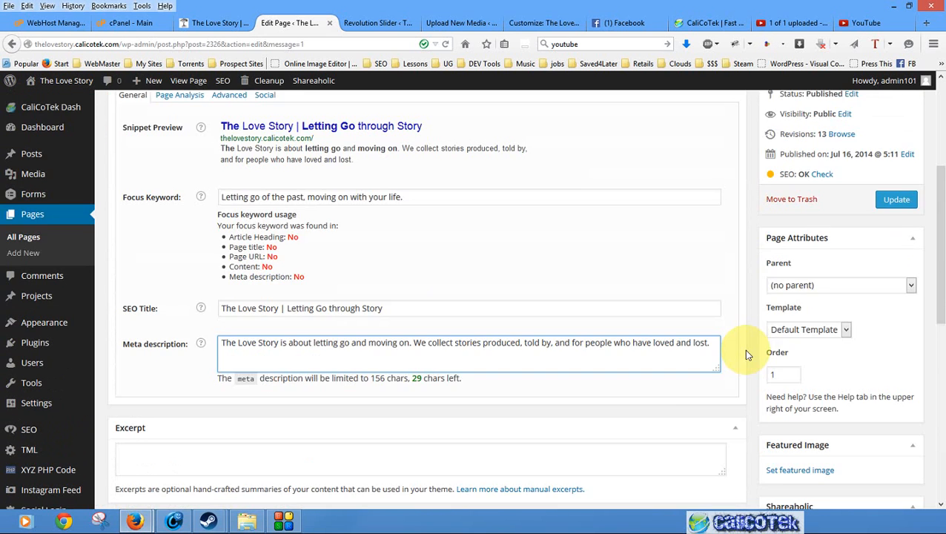
scroll(629, 354, down, 5)
scroll(628, 354, up, 3)
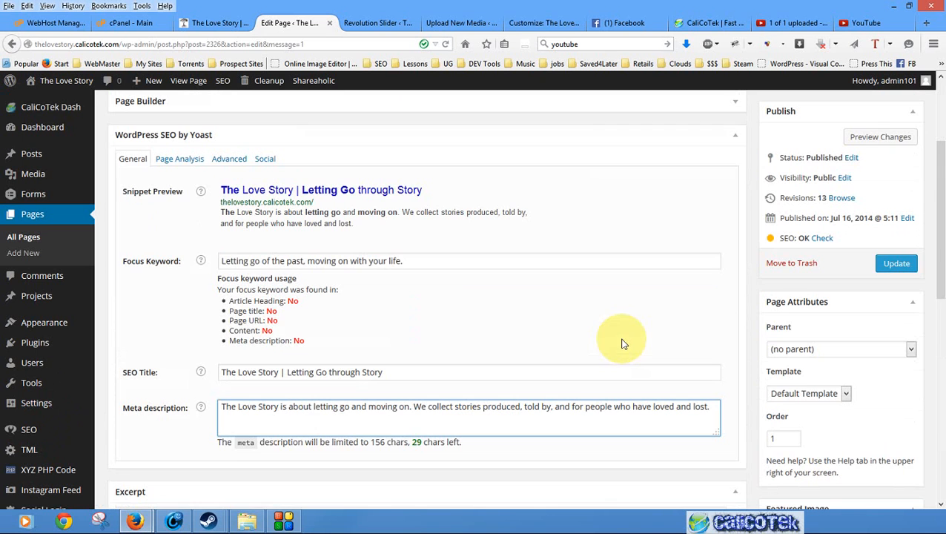
- Append the focus keyword phrase "Letting go of the past, moving on with your life." to the meta description and update the page
triple_click(408, 264)
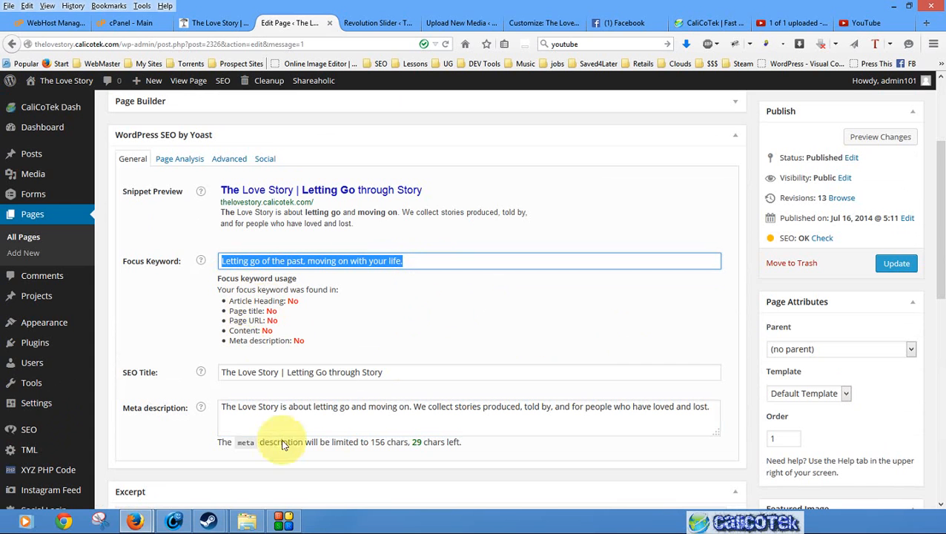
click(421, 261)
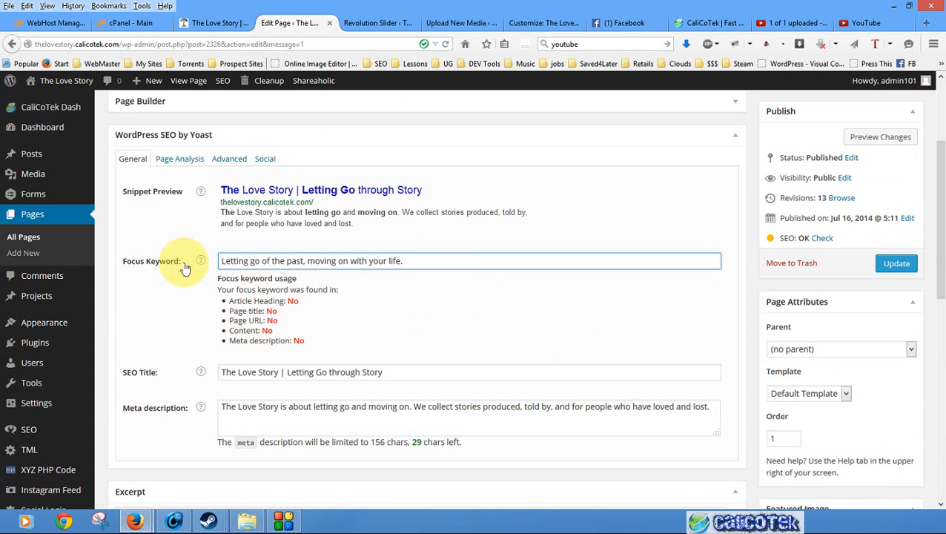
drag(418, 261, 190, 262)
key(ctrl+c)
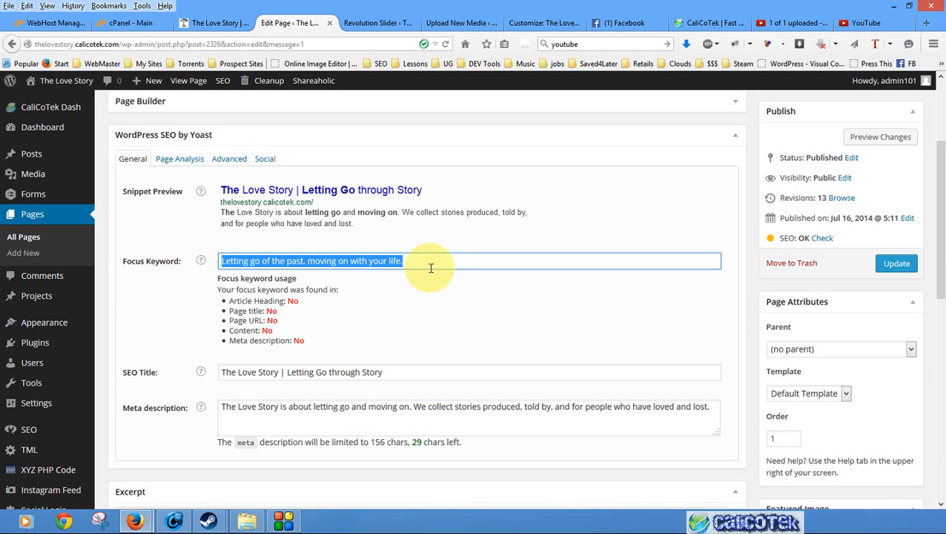
click(716, 408)
key(ctrl+v)
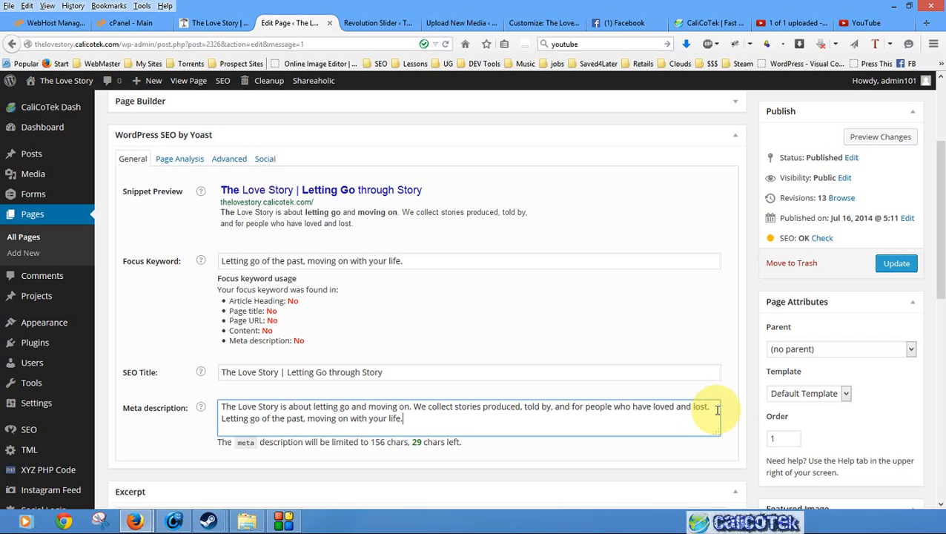
click(533, 265)
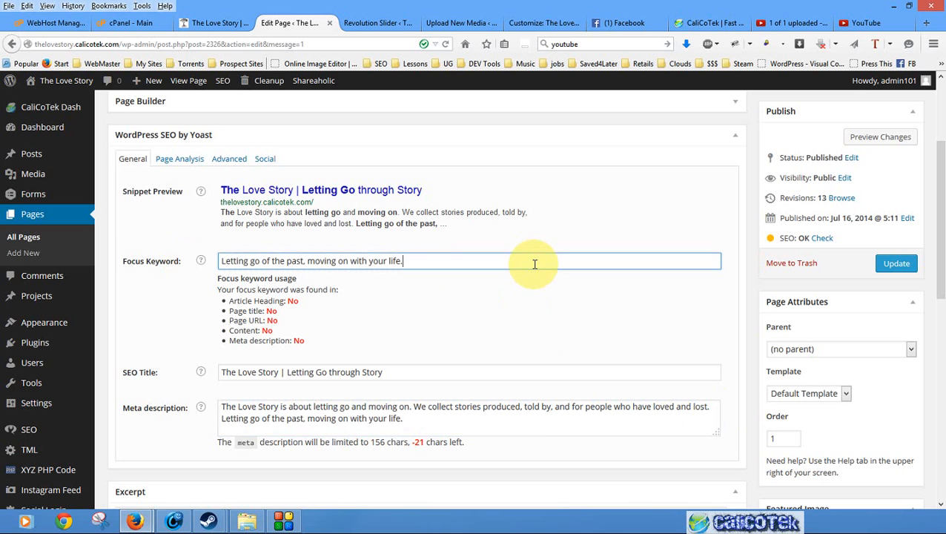
click(528, 411)
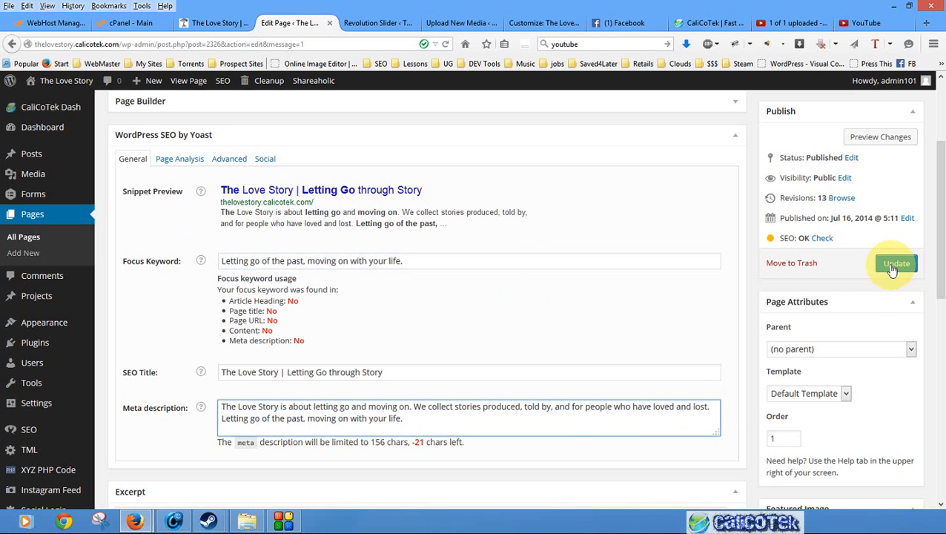
click(895, 264)
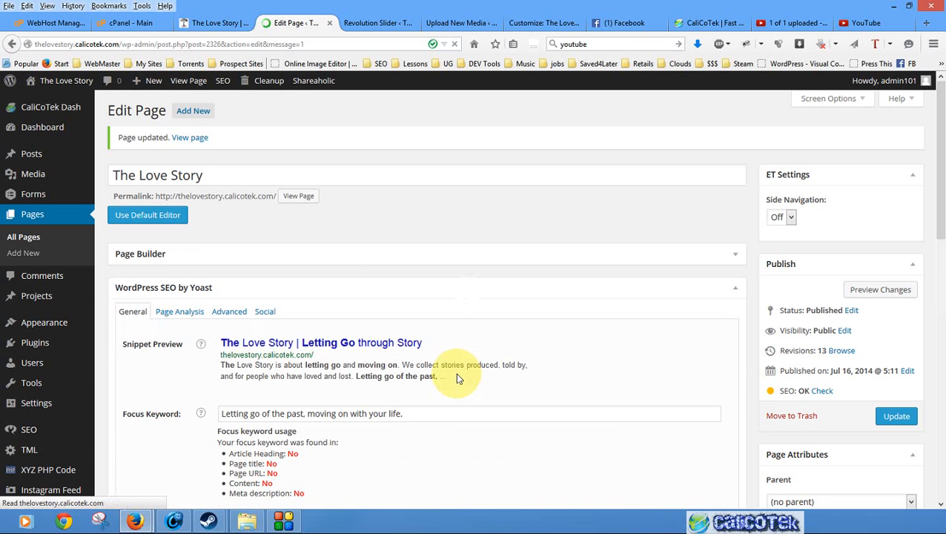
- Move the sentence "Letting go of the past, moving on with your life." to the beginning of the meta description
scroll(455, 372, down, 1)
scroll(455, 373, down, 1)
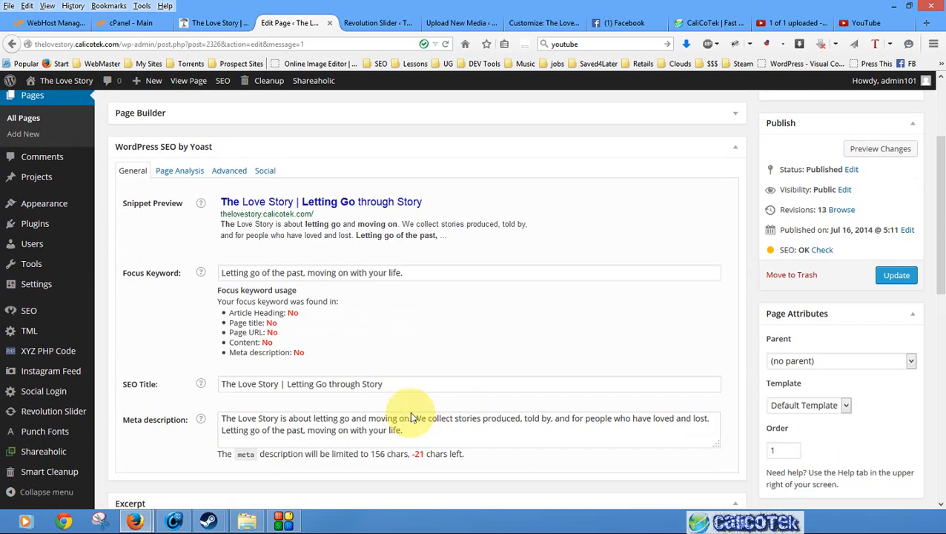
drag(406, 425, 222, 420)
key(ctrl+c)
key(BackSpace)
key(ctrl+v)
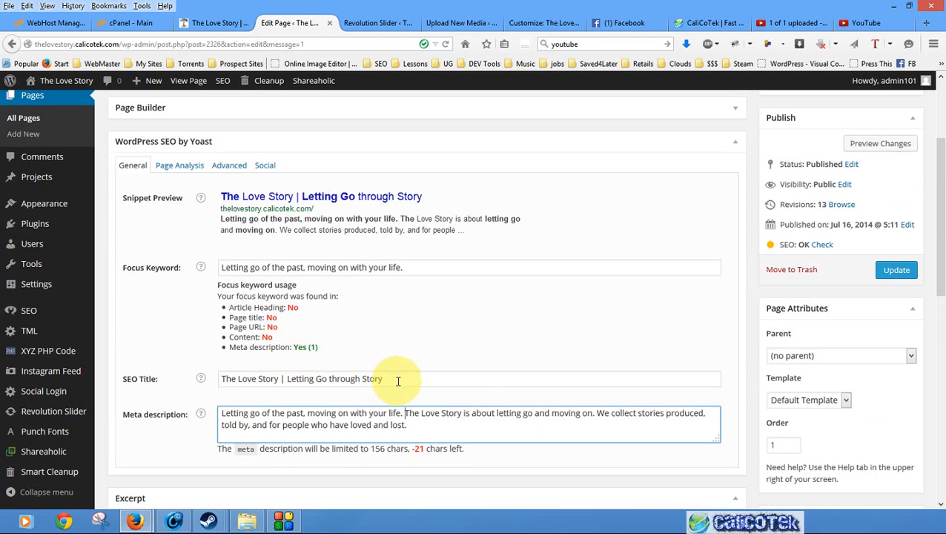
- Clear the custom SEO title completely so the field falls back to its default
drag(279, 378, 220, 378)
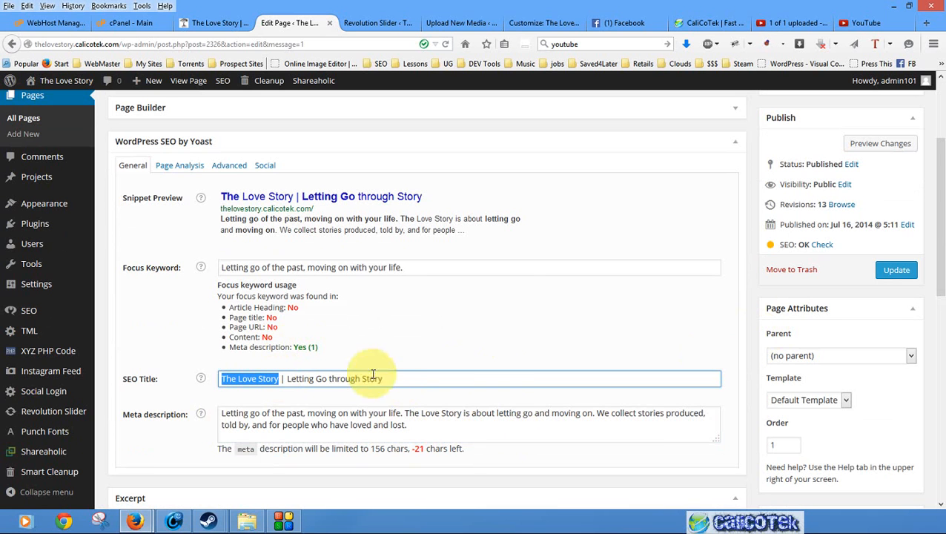
drag(390, 379, 279, 381)
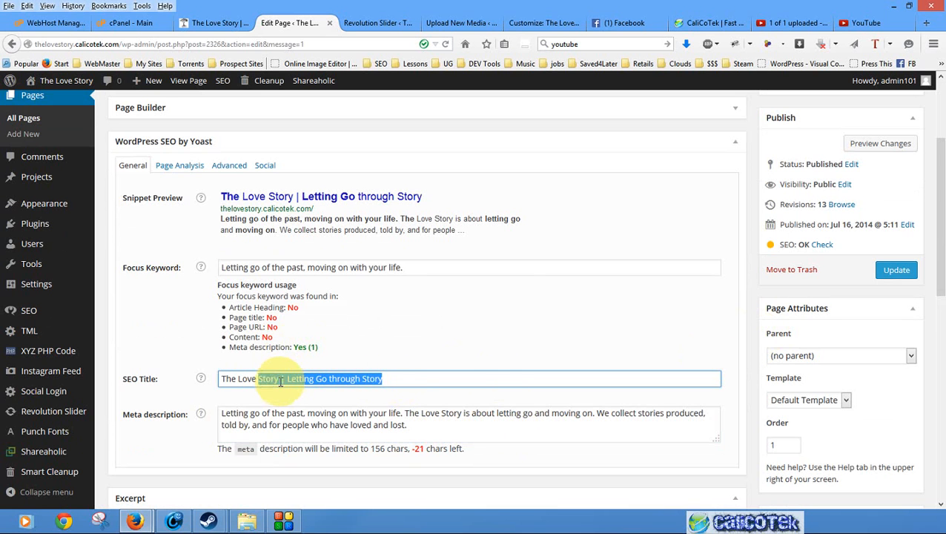
click(287, 379)
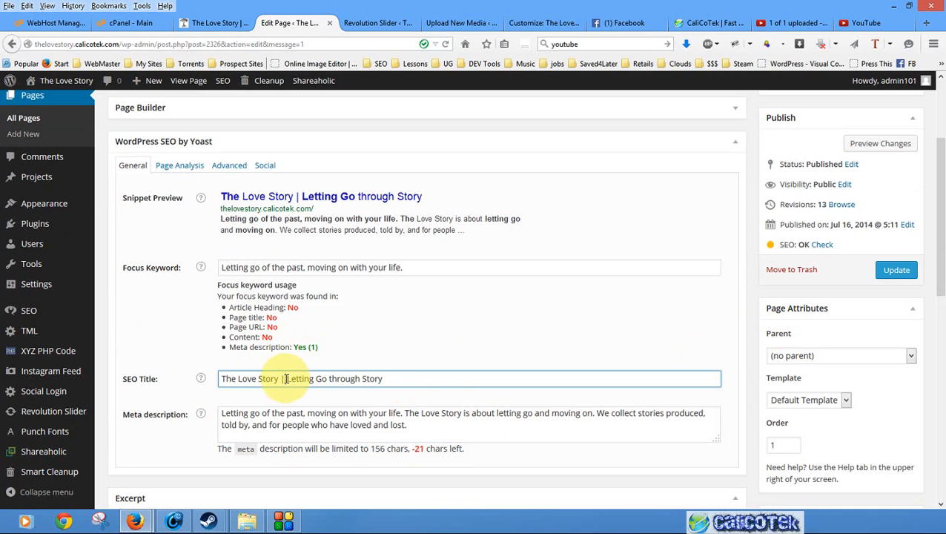
key(shift+Home)
key(BackSpace)
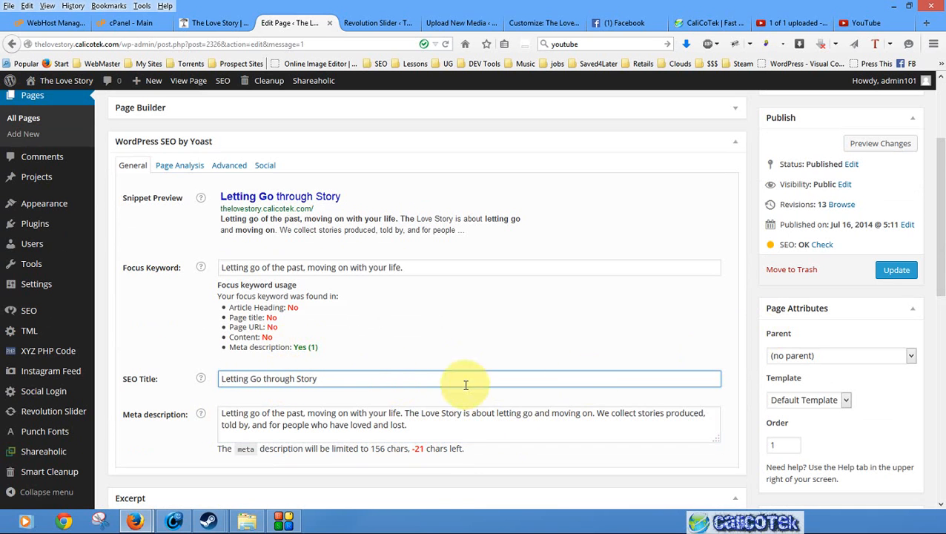
key(shift+End)
key(BackSpace)
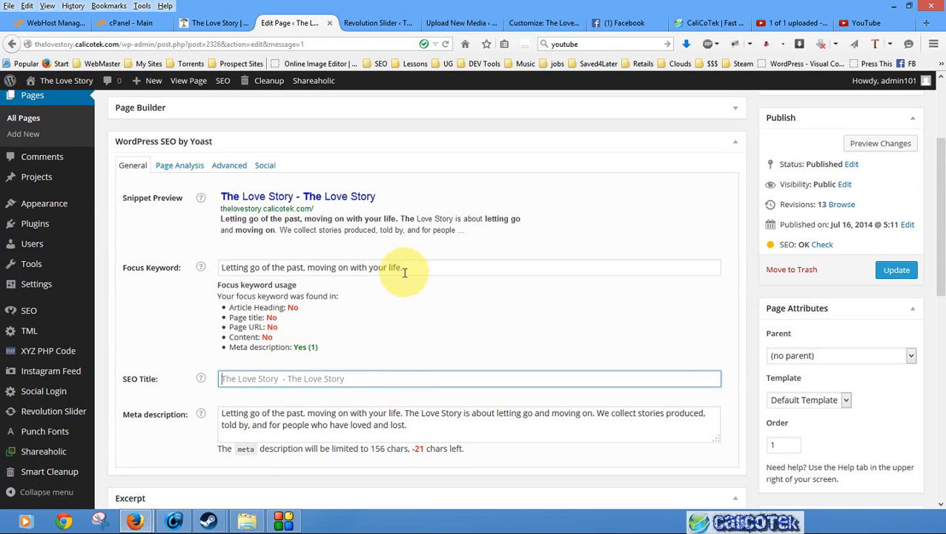
- Replace the focus keyword with "The Love Story" and dismiss the keyword suggestions
drag(420, 269, 228, 247)
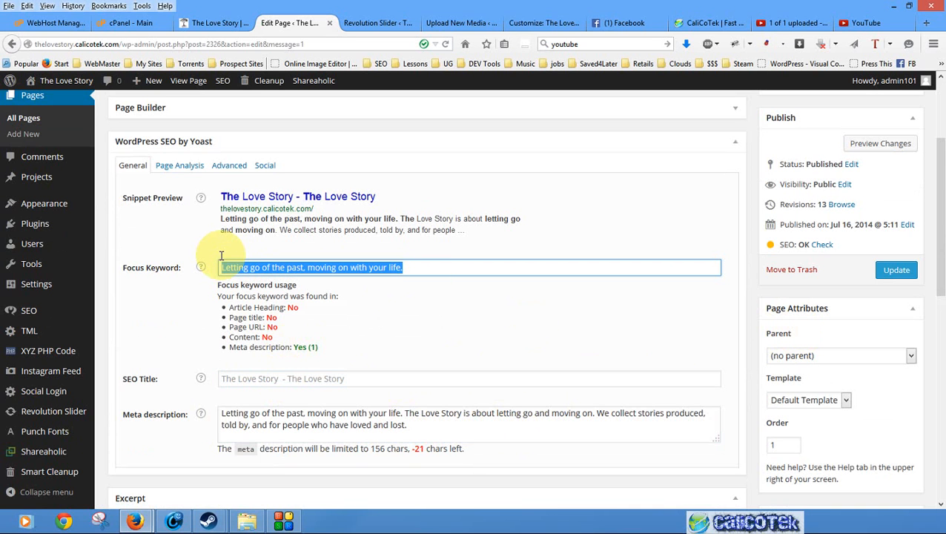
text(The )
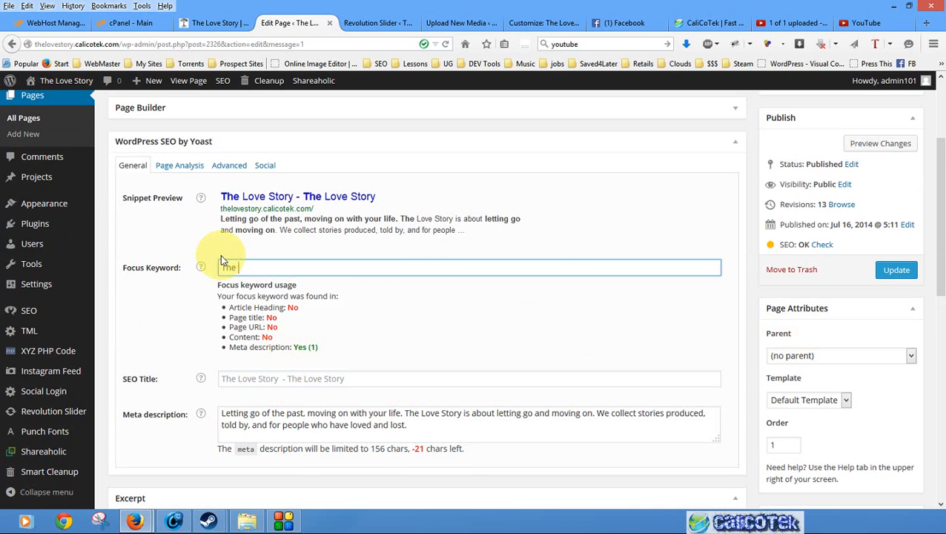
text(Love Story)
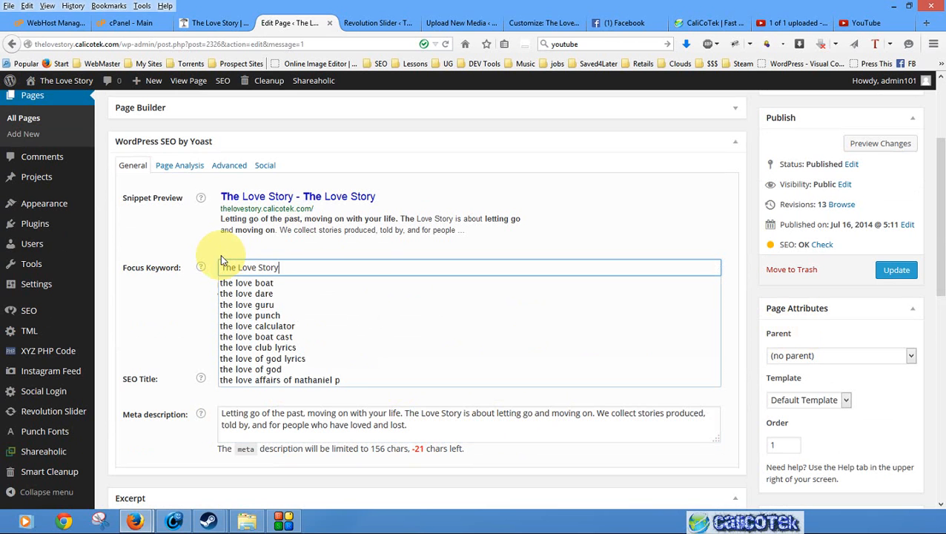
click(346, 132)
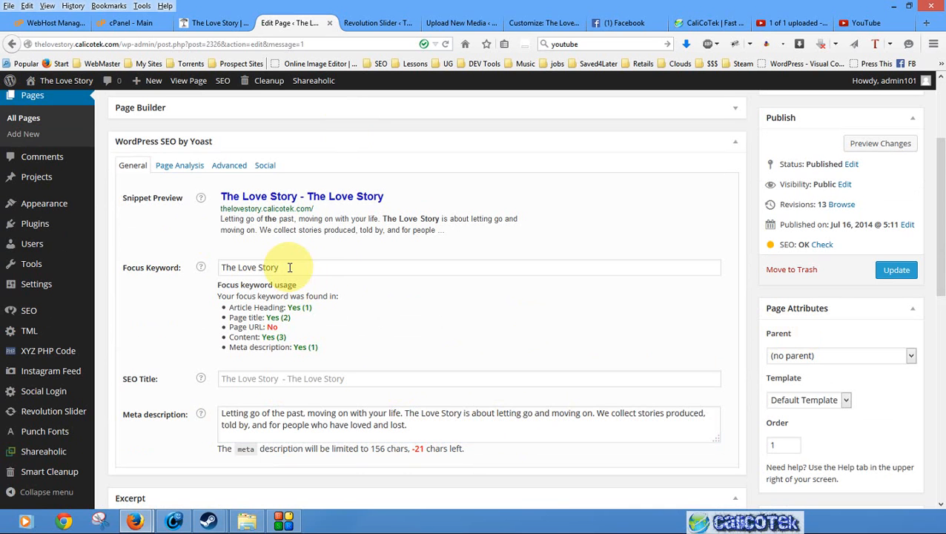
drag(290, 268, 137, 256)
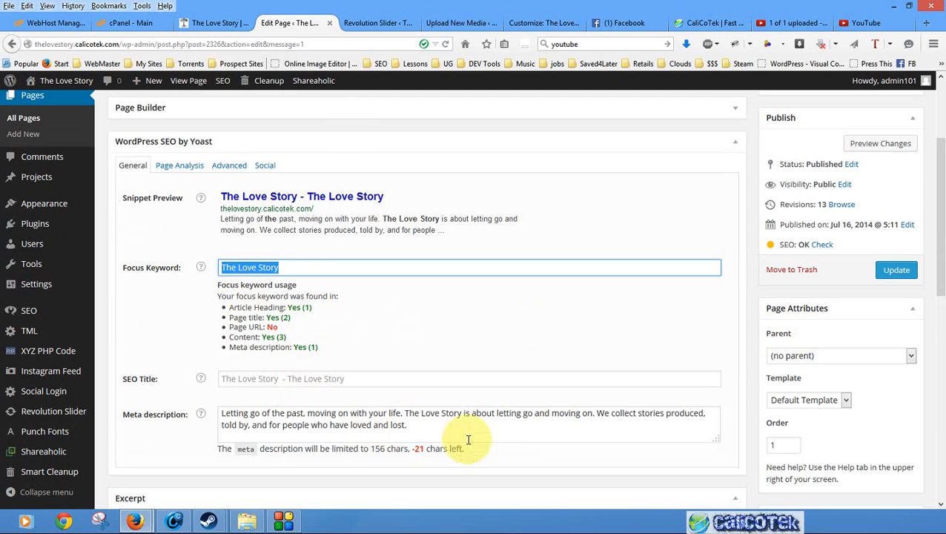
drag(468, 440, 186, 416)
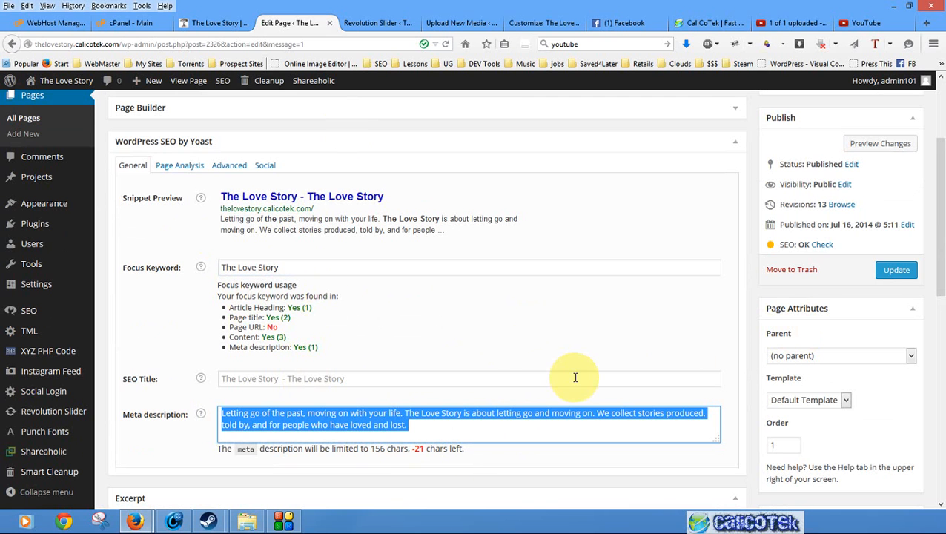
drag(304, 268, 195, 268)
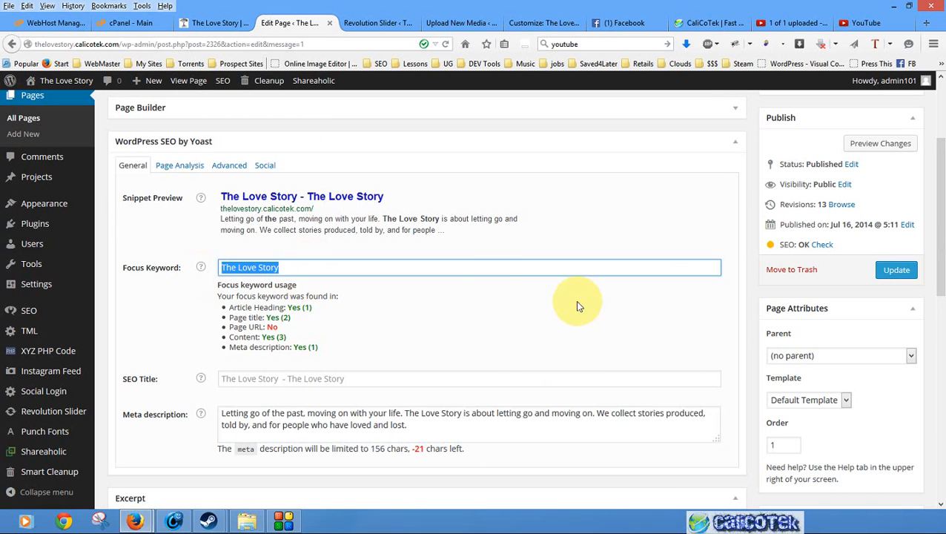
- Enable the Slug section in the page editor's screen options
scroll(578, 304, up, 3)
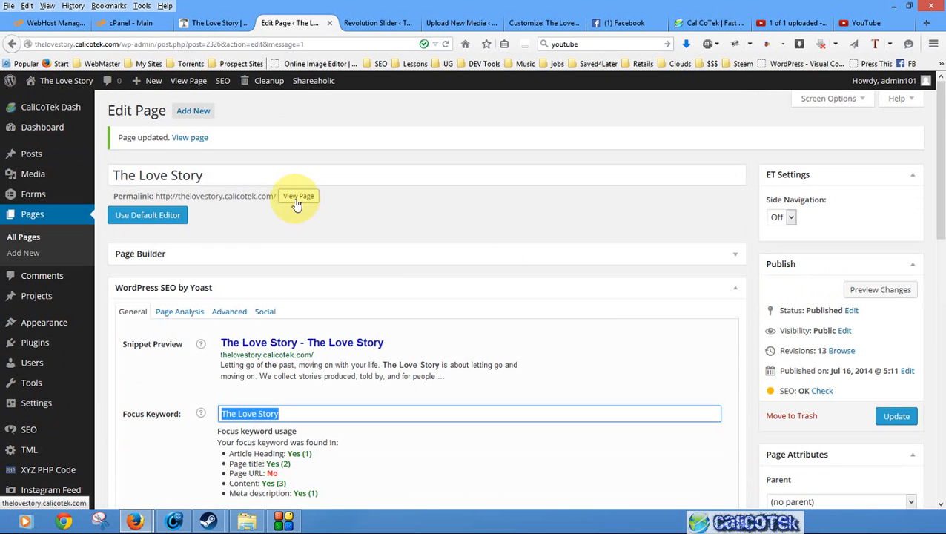
click(858, 106)
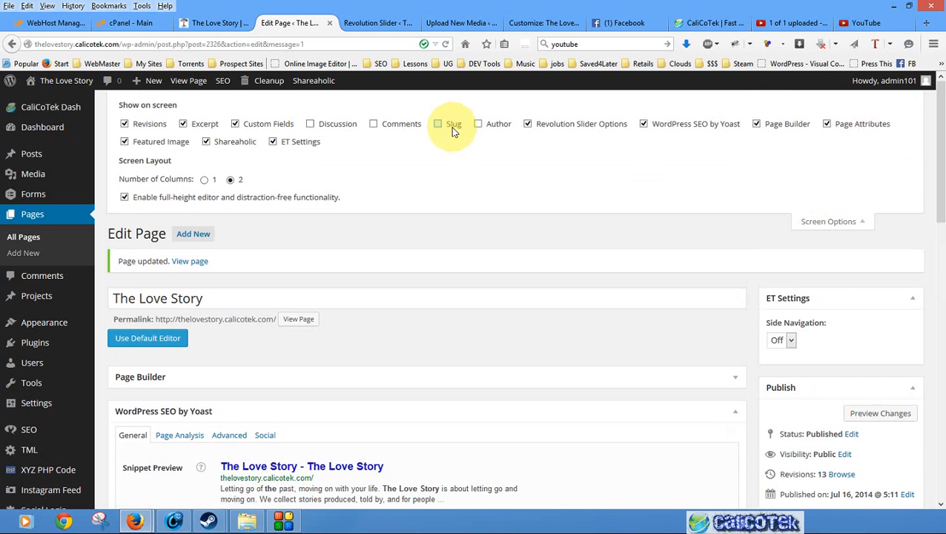
click(824, 222)
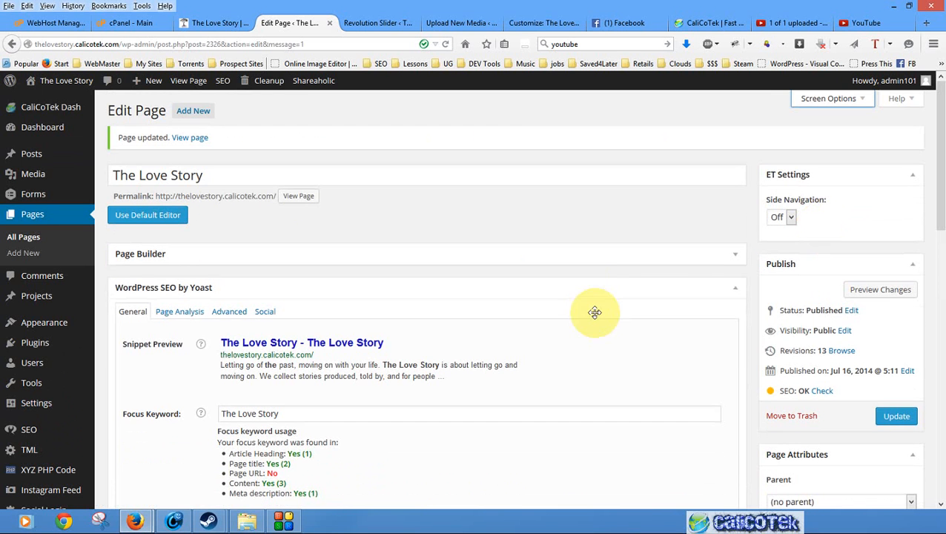
- Replace the page slug with "The Love Story" and update the page
scroll(661, 286, down, 15)
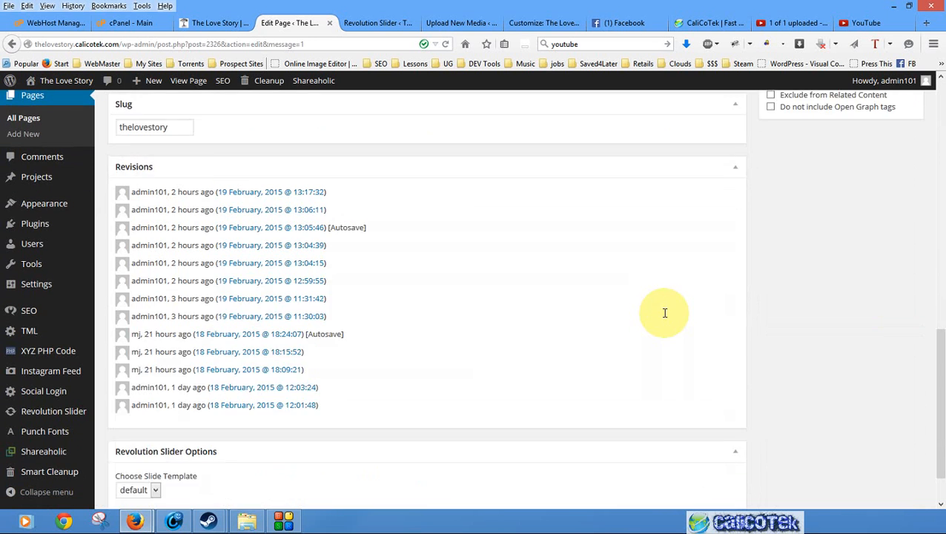
scroll(662, 326, up, 4)
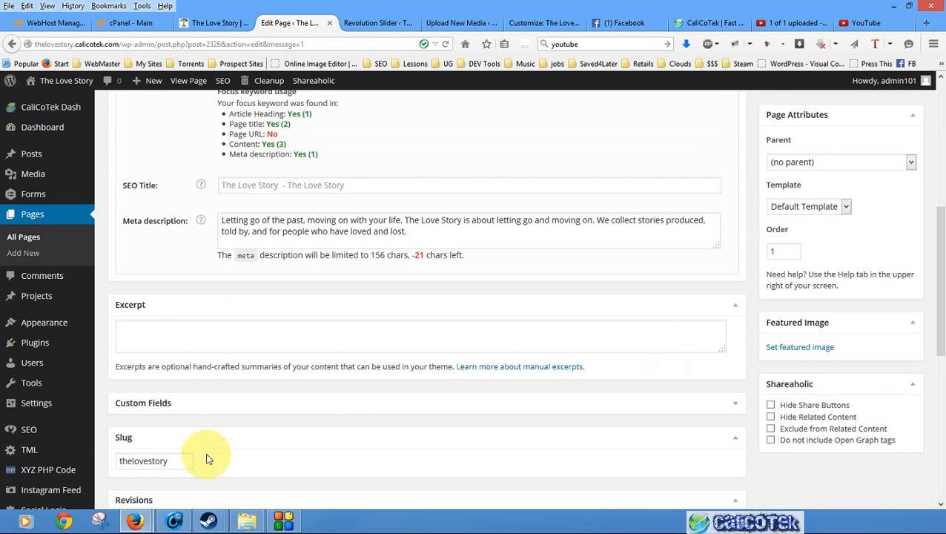
drag(194, 457, 20, 450)
text(The Love Story)
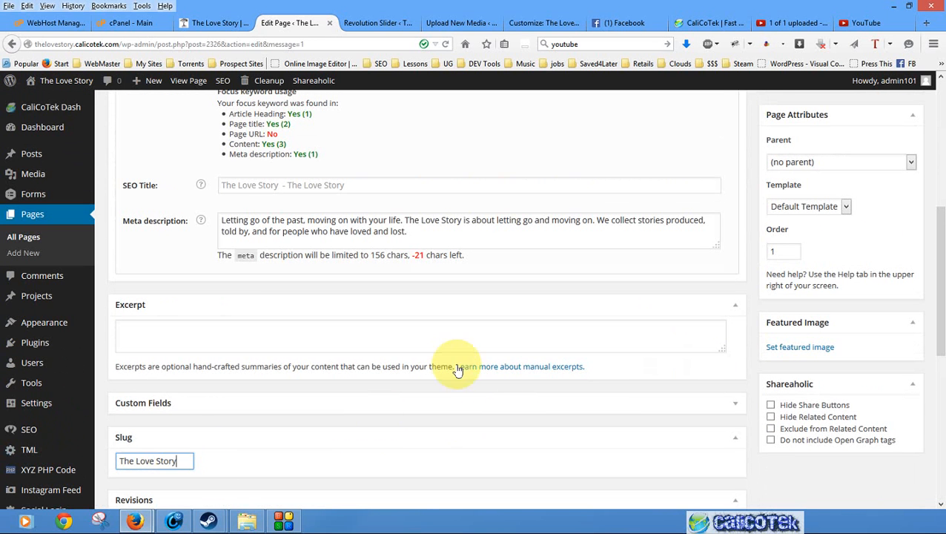
scroll(845, 271, up, 5)
click(897, 316)
scroll(916, 399, up, 1)
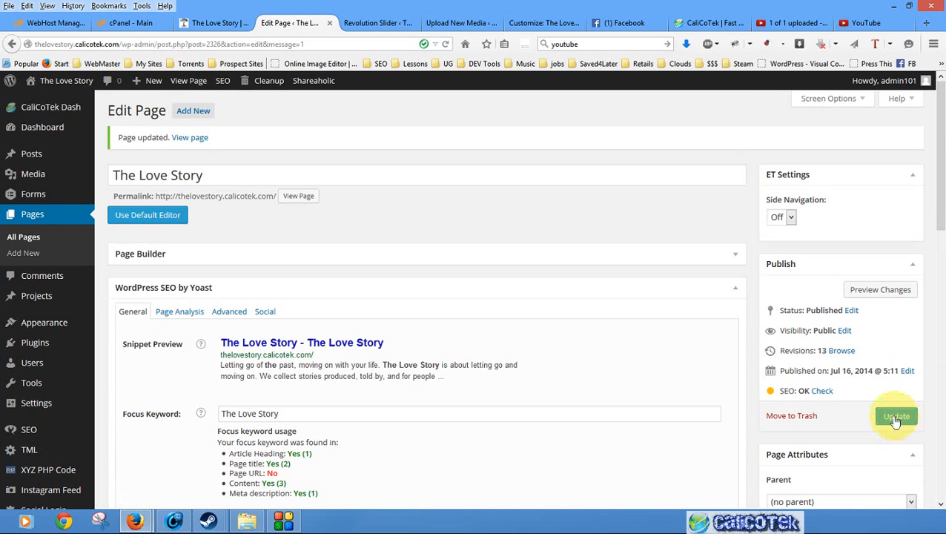
click(895, 417)
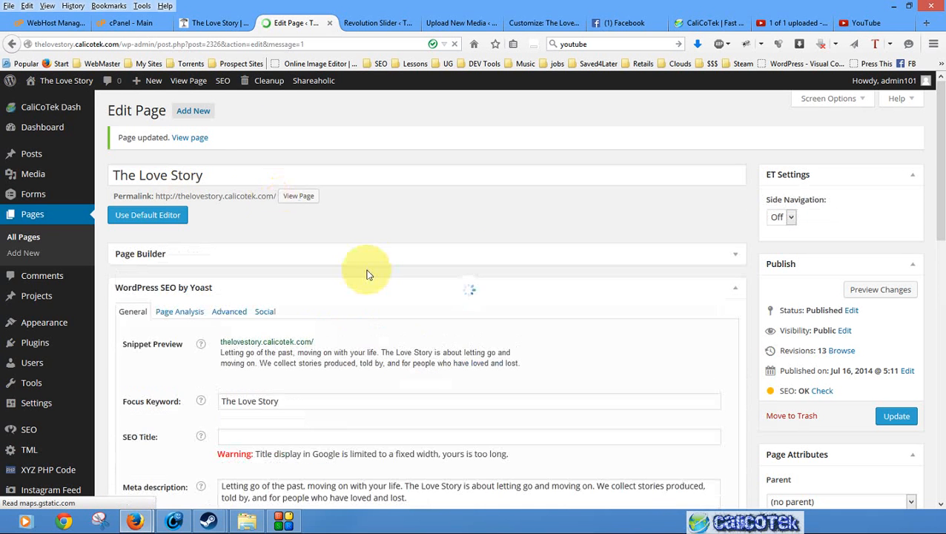
- Check the saved slug and the focus keyword usage for the page URL, then review the focus keyword and meta description
scroll(429, 361, down, 2)
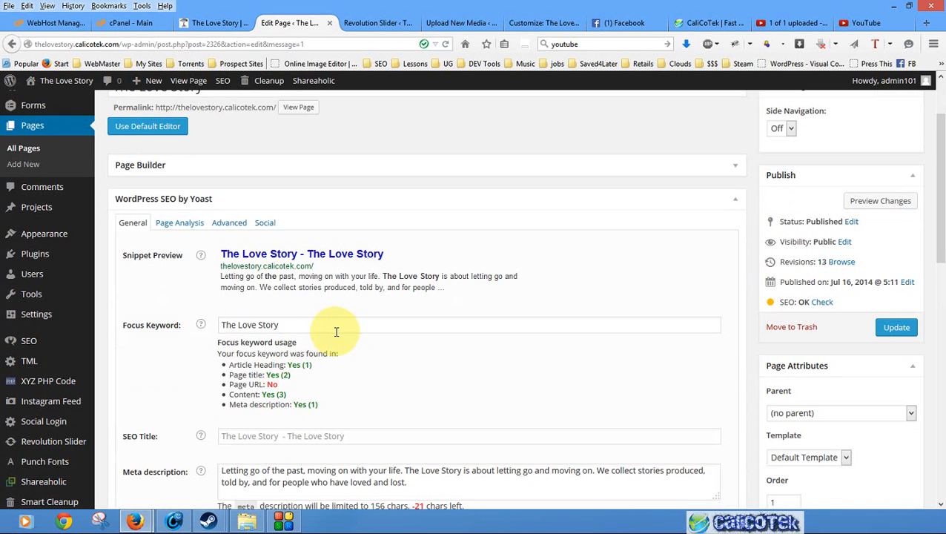
scroll(376, 386, down, 6)
scroll(297, 386, up, 2)
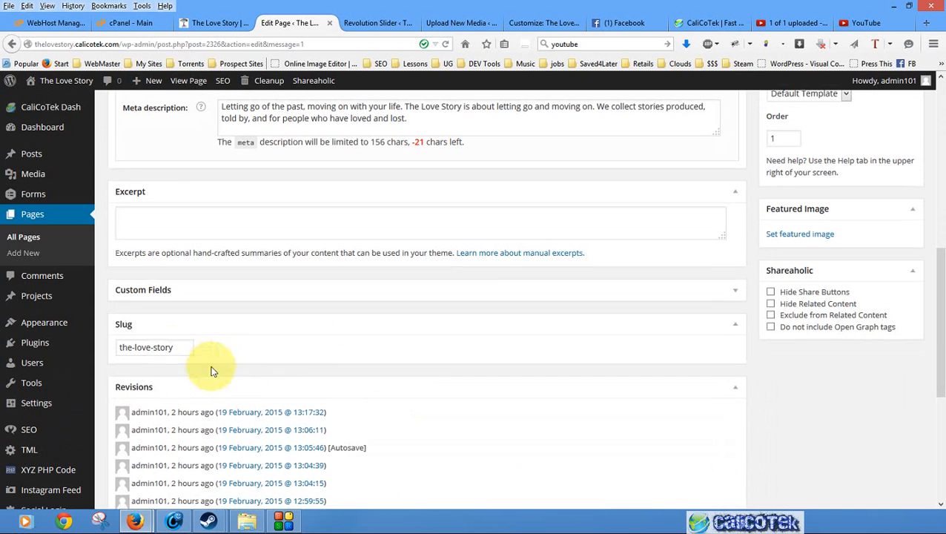
scroll(411, 374, up, 6)
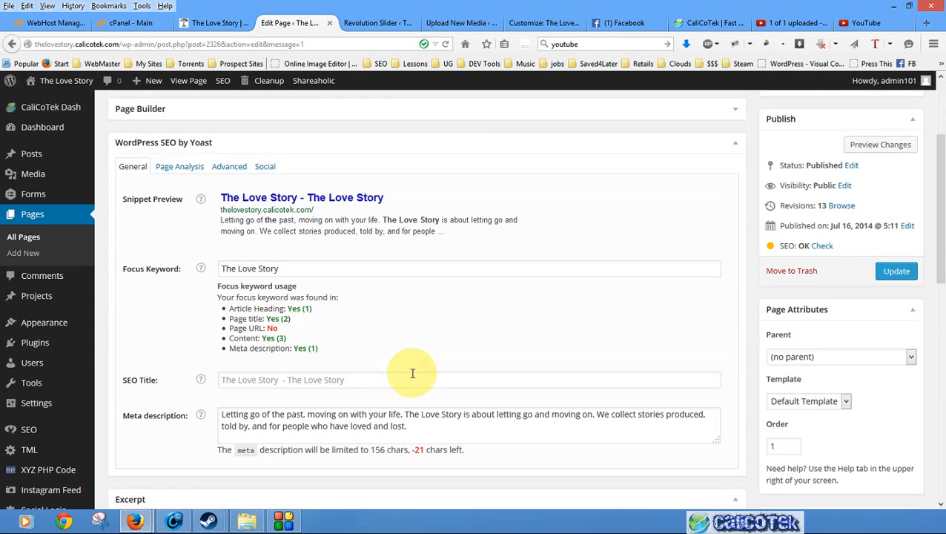
scroll(410, 372, down, 1)
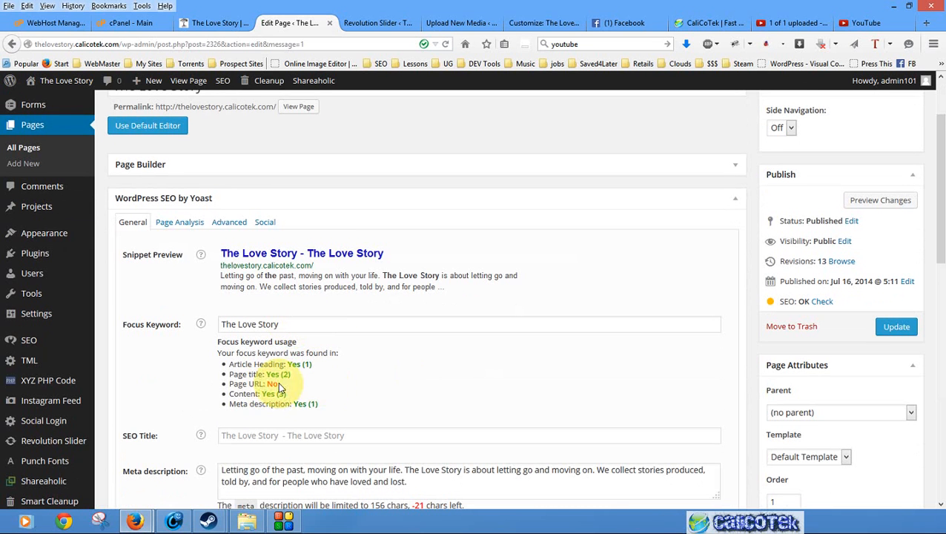
scroll(355, 361, up, 1)
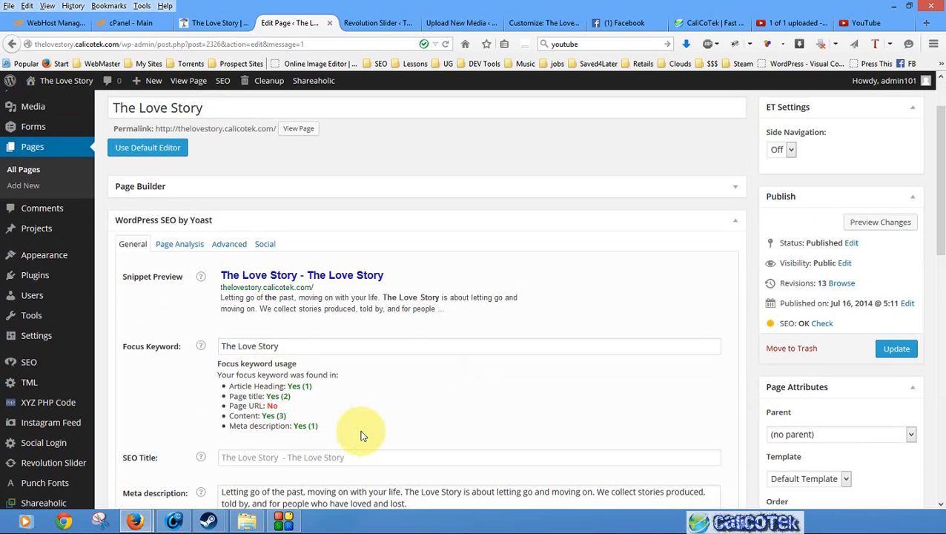
click(315, 346)
drag(229, 346, 331, 353)
scroll(332, 353, up, 1)
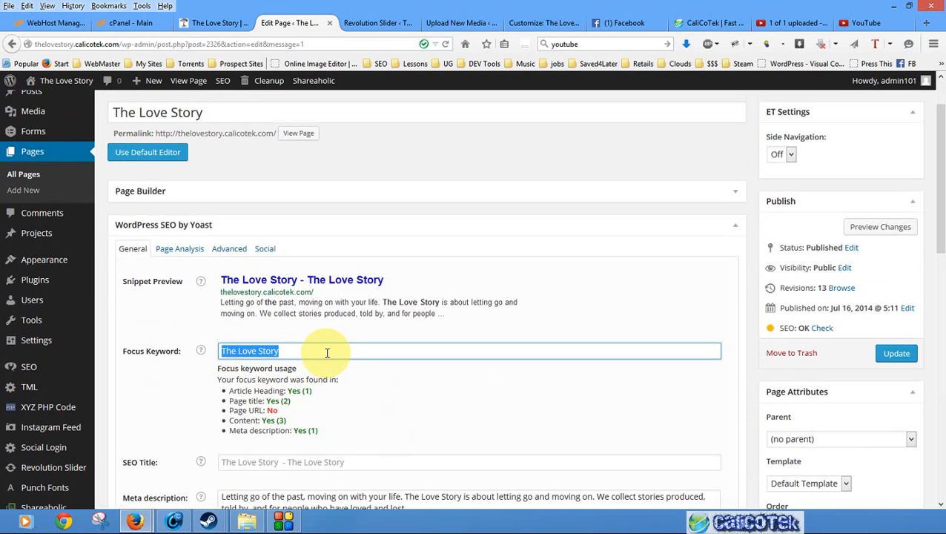
scroll(297, 408, down, 3)
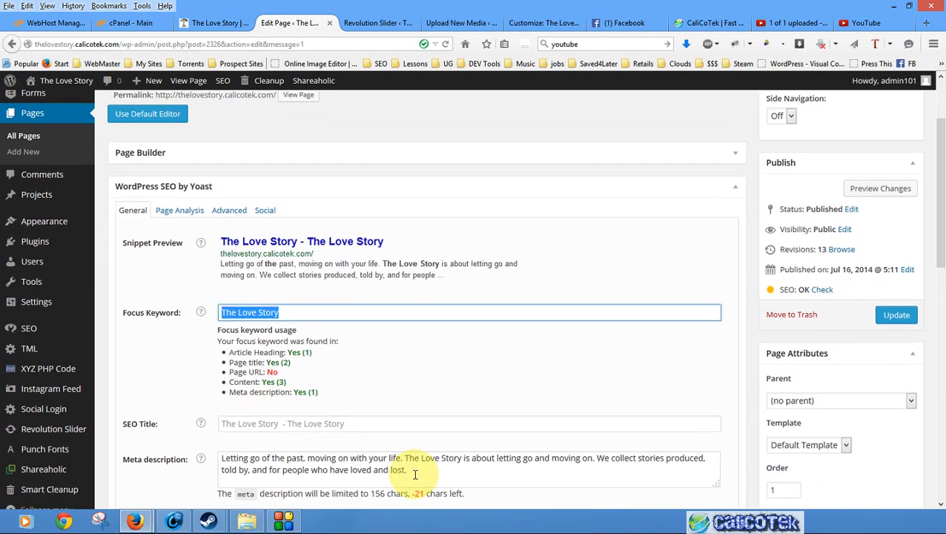
scroll(528, 321, down, 1)
scroll(730, 269, up, 5)
- Expand the Page Builder section and look over the page's layout modules
click(734, 255)
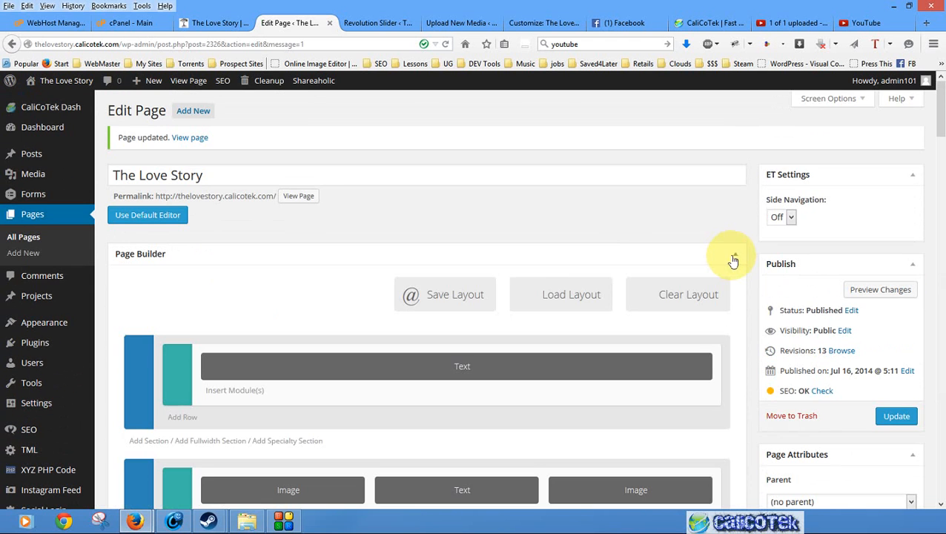
scroll(520, 371, down, 4)
scroll(554, 362, down, 5)
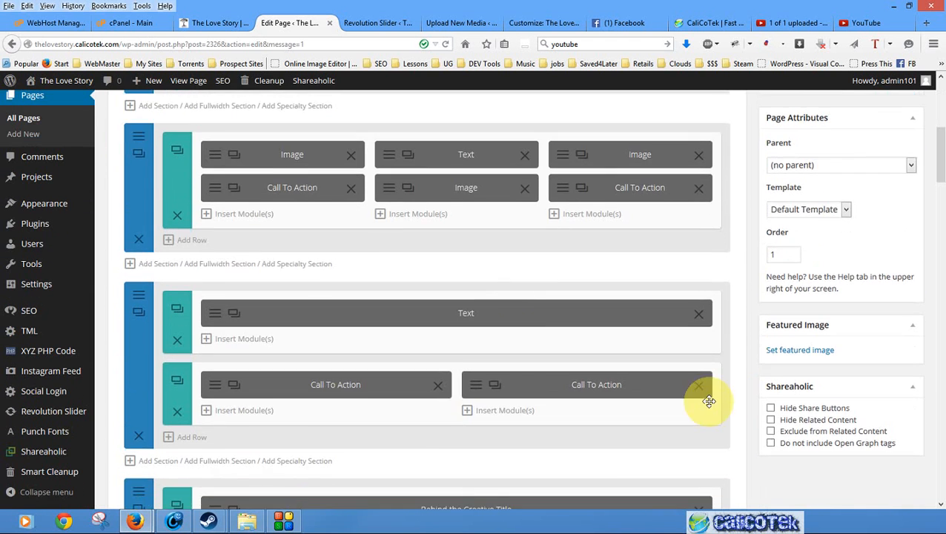
scroll(843, 317, up, 10)
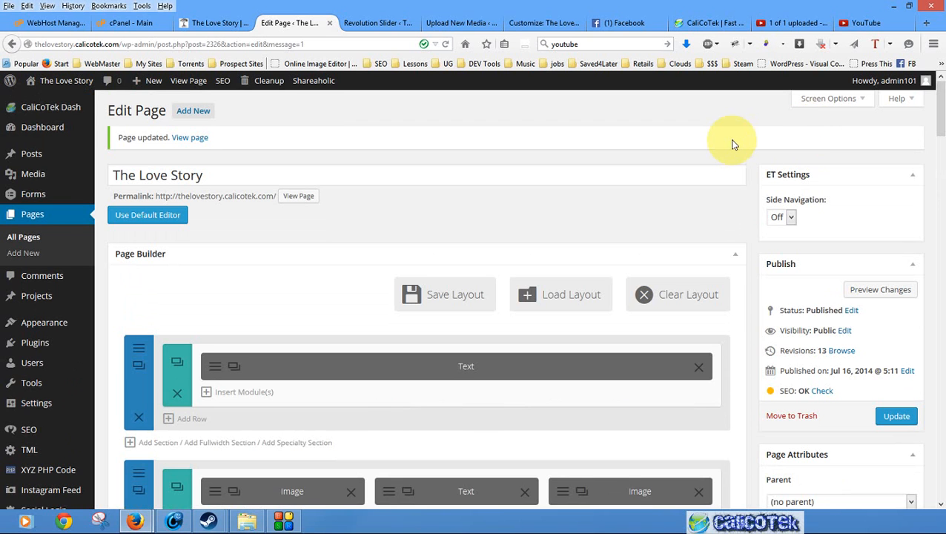
scroll(712, 197, down, 6)
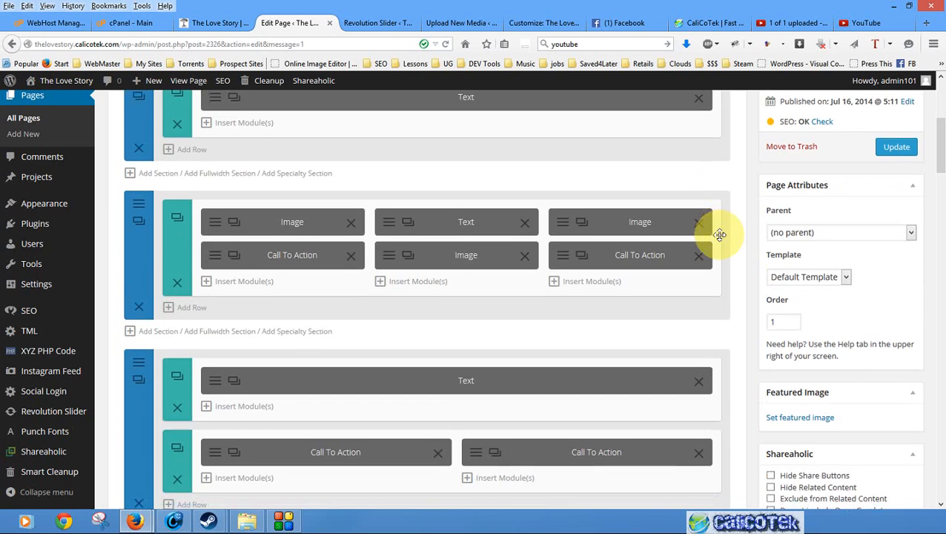
scroll(755, 271, up, 4)
scroll(755, 271, up, 2)
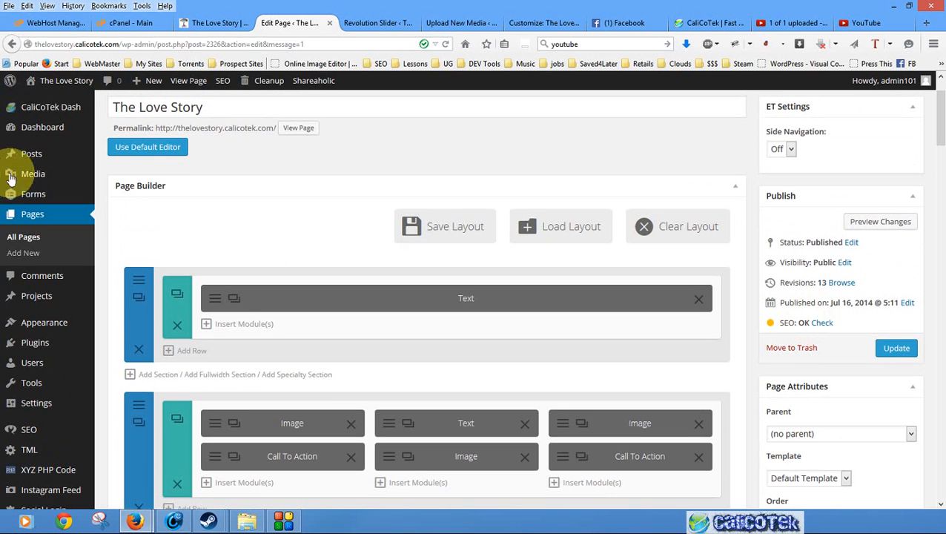
mouse_move(60, 163)
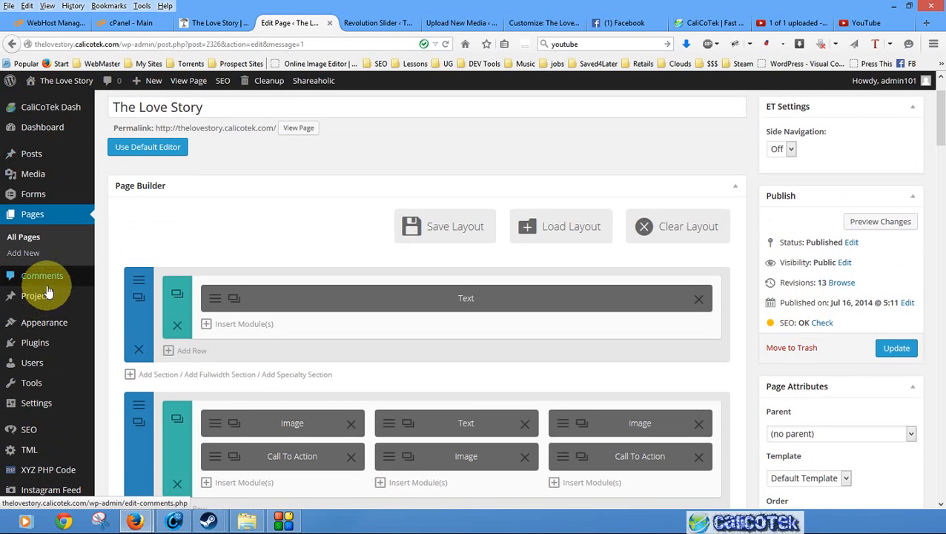
mouse_move(46, 304)
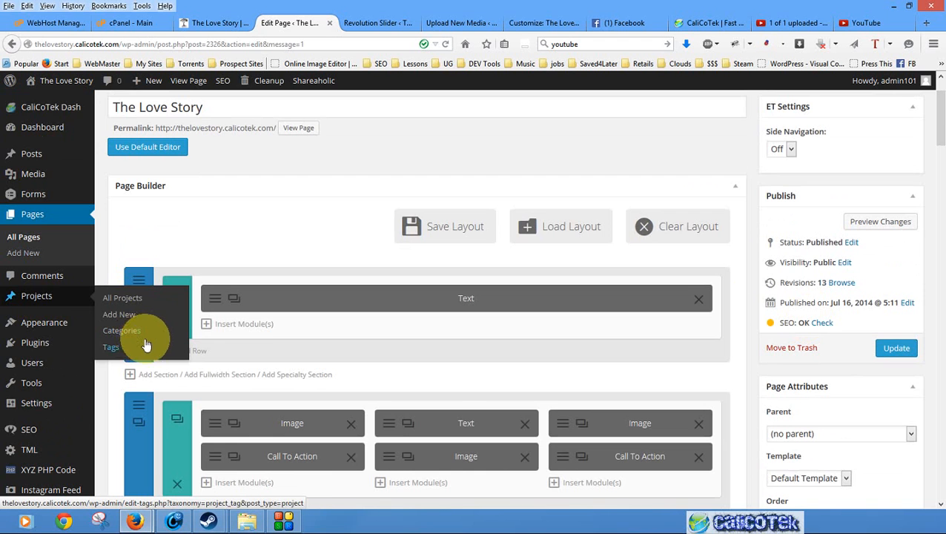
scroll(786, 319, down, 10)
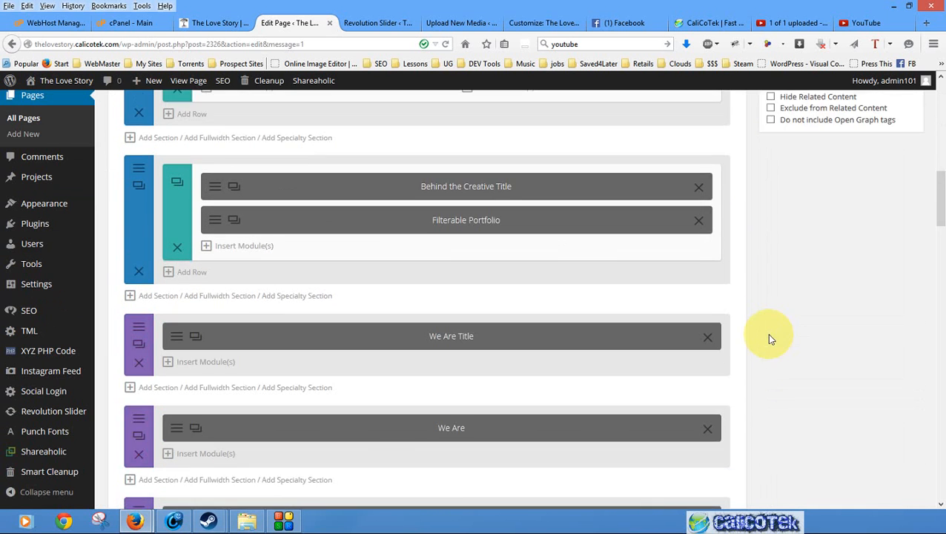
- Review which sections are enabled in the screen options, then look through the Page Builder modules and the page's SEO fields
scroll(866, 352, up, 10)
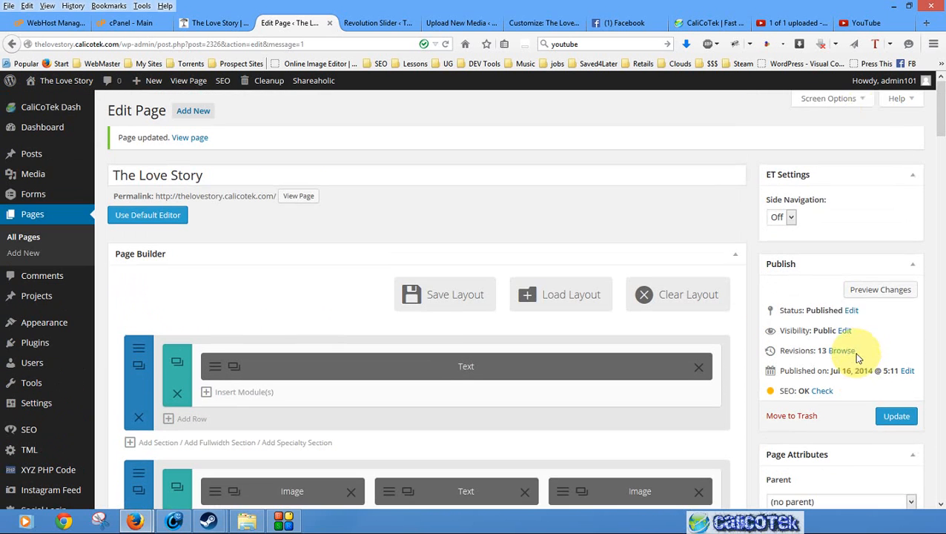
click(839, 108)
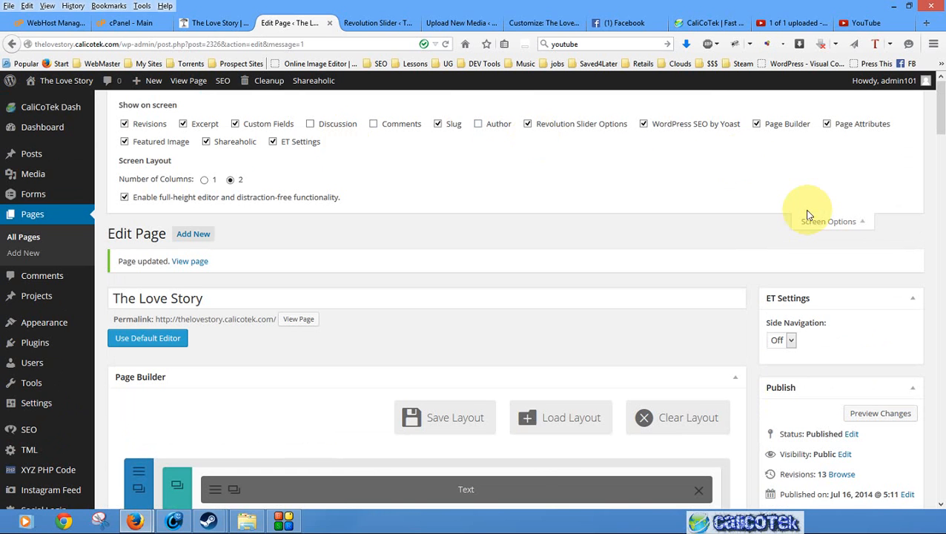
click(825, 223)
scroll(814, 254, down, 3)
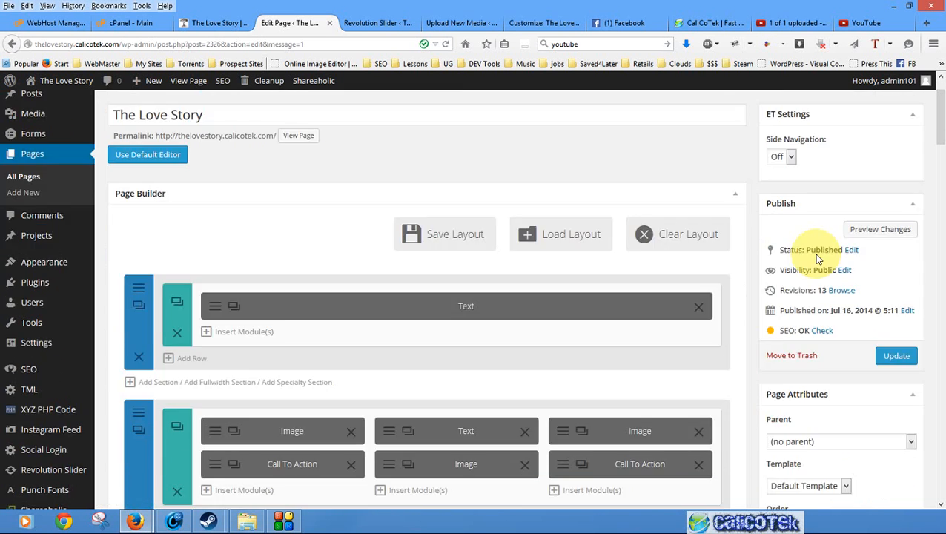
scroll(810, 268, down, 20)
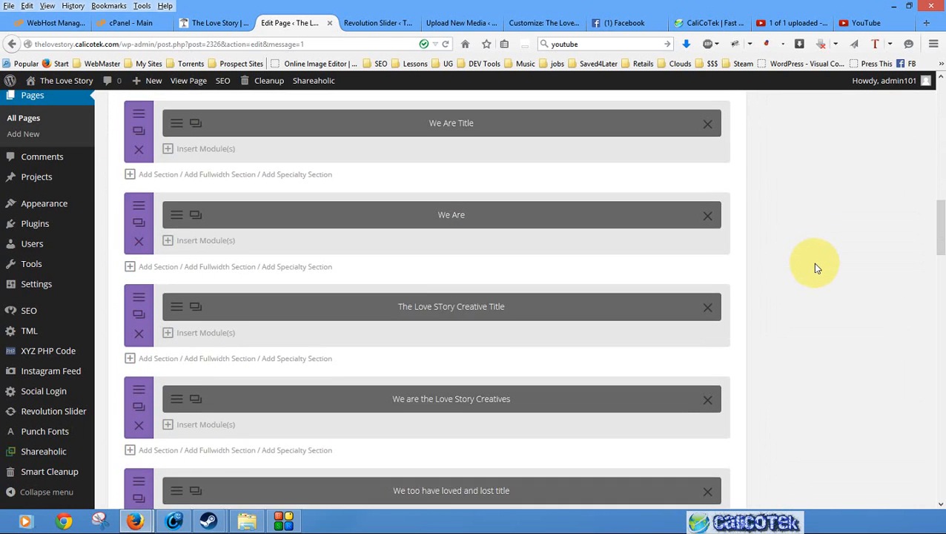
scroll(816, 266, down, 20)
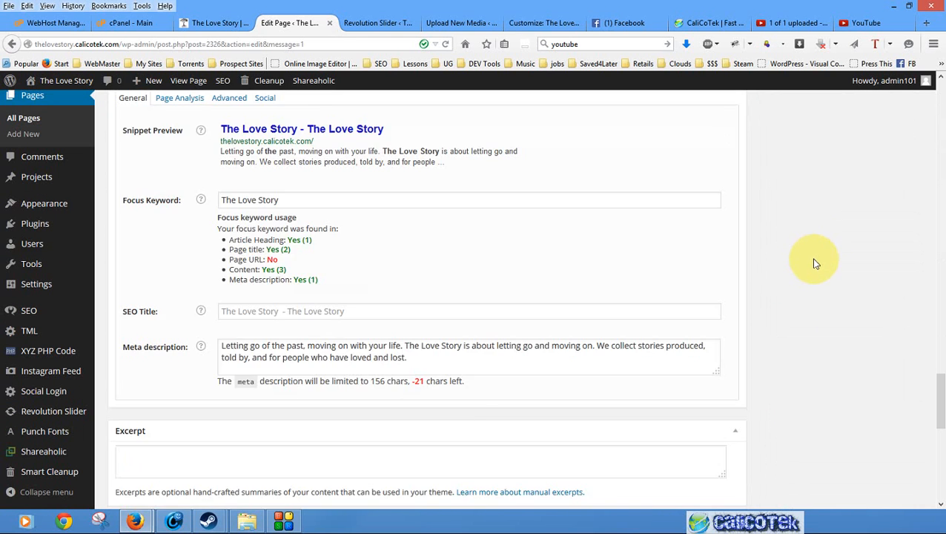
scroll(813, 265, down, 5)
scroll(823, 275, up, 15)
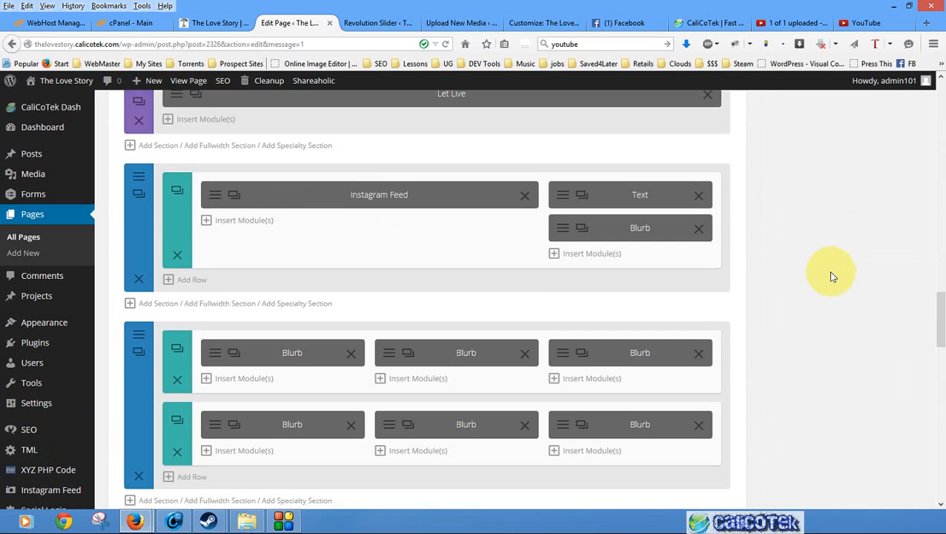
scroll(837, 281, up, 10)
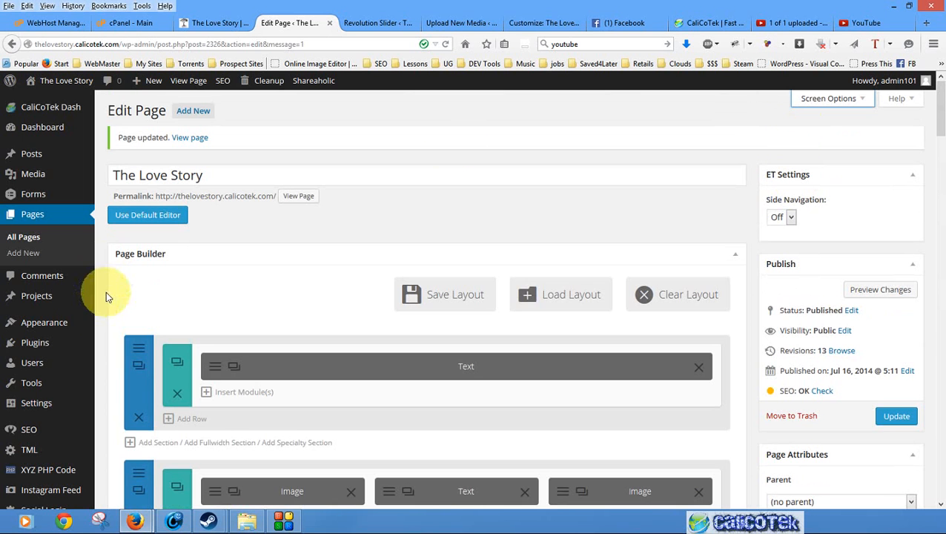
scroll(106, 291, down, 2)
mouse_move(23, 322)
scroll(35, 418, down, 4)
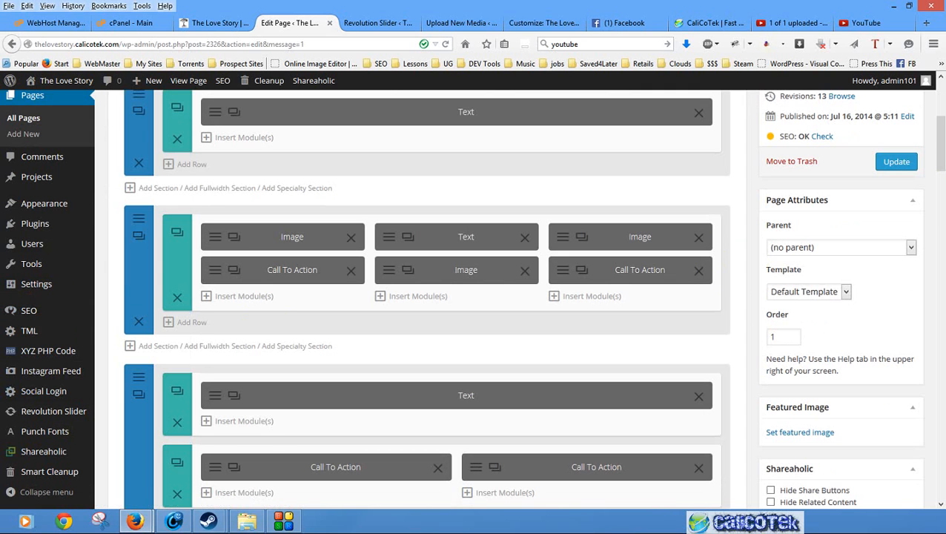
- Open the list of all pages and examine each page's SEO score, SEO title, meta description and focus keyword
scroll(554, 312, up, 5)
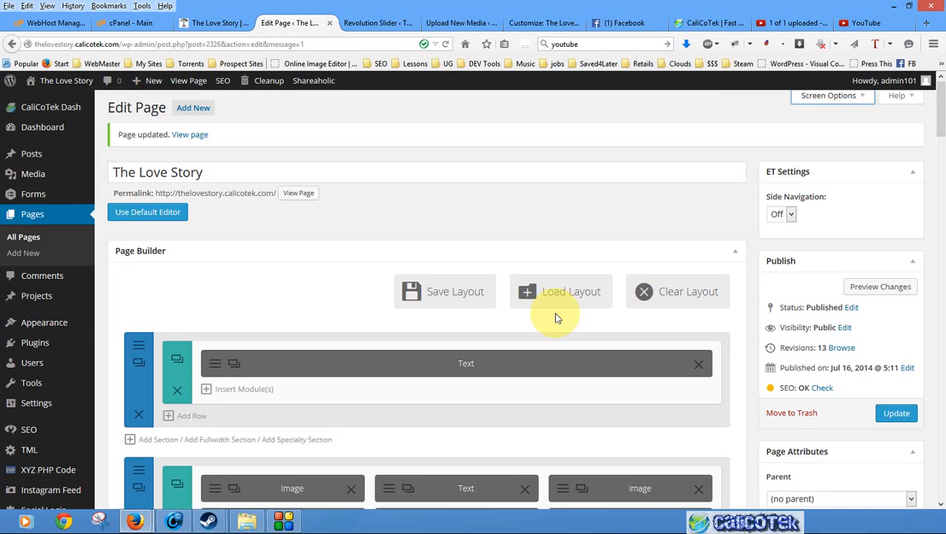
click(27, 237)
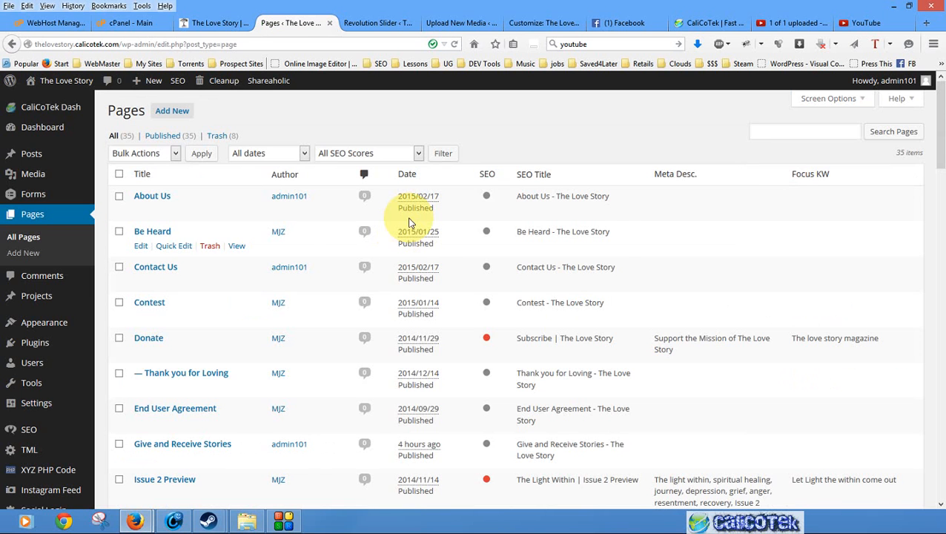
scroll(489, 312, down, 3)
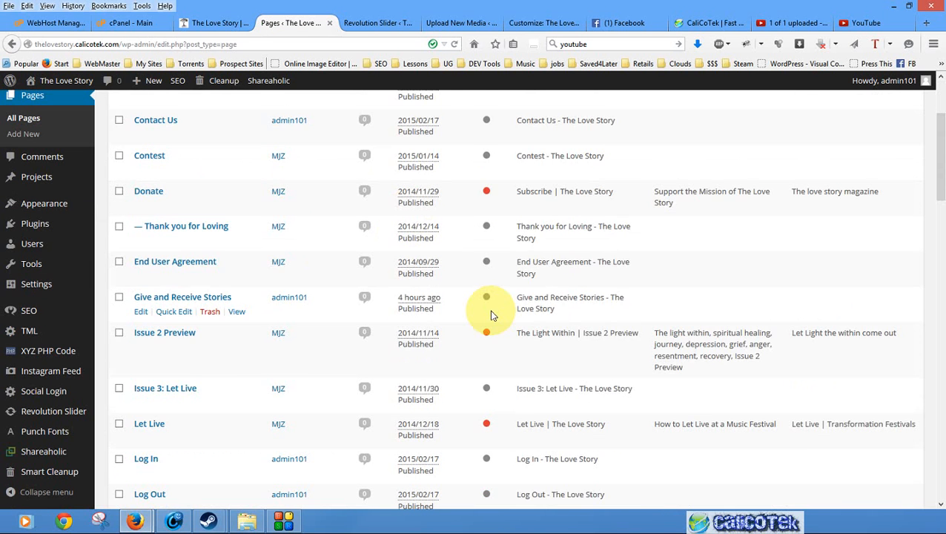
scroll(490, 314, down, 10)
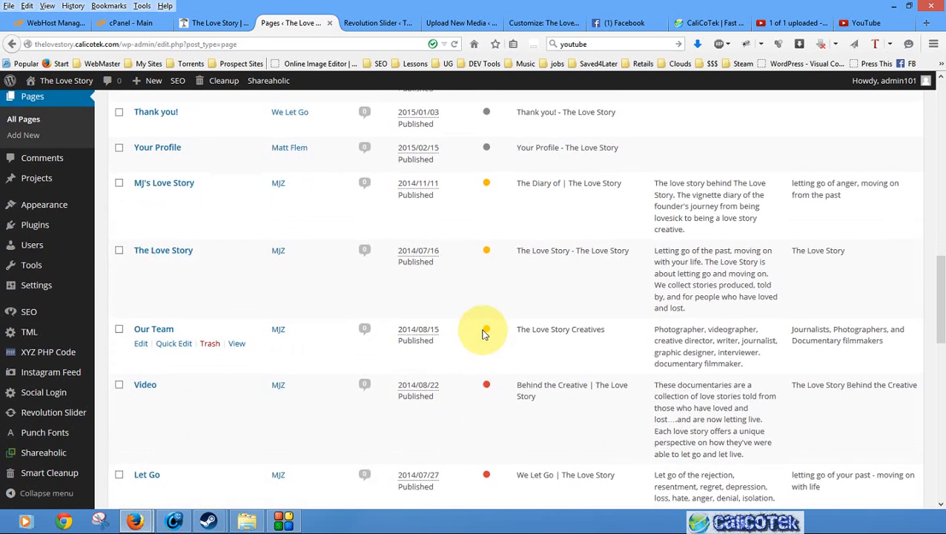
scroll(484, 359, down, 3)
scroll(491, 359, down, 4)
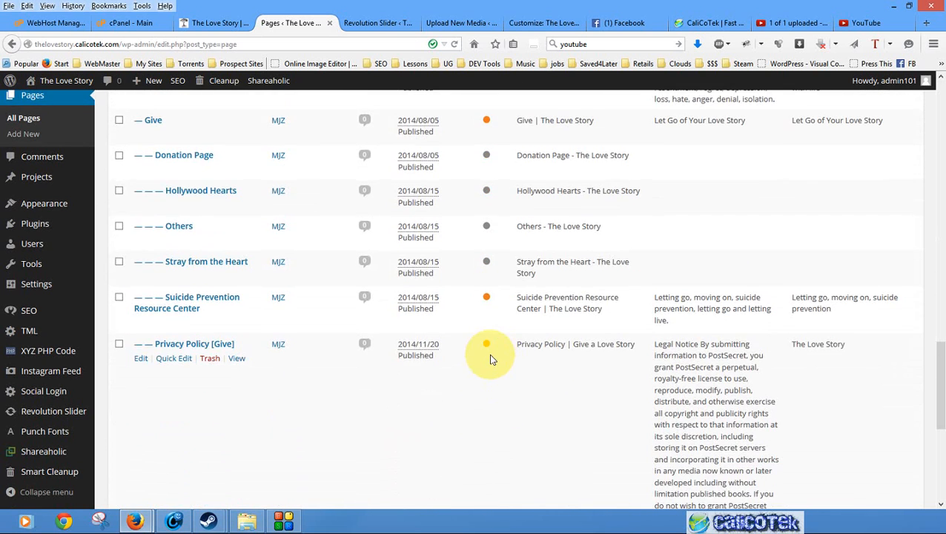
scroll(490, 359, up, 15)
scroll(490, 359, up, 2)
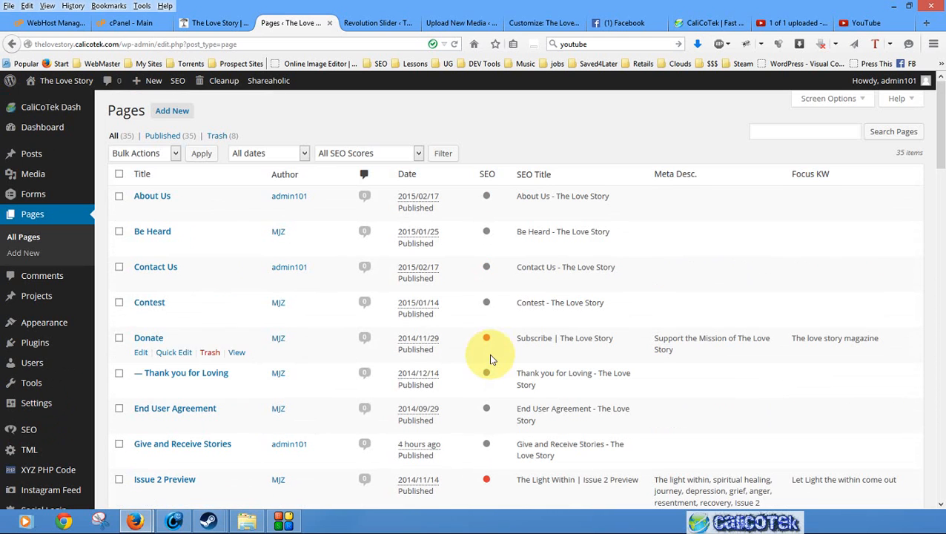